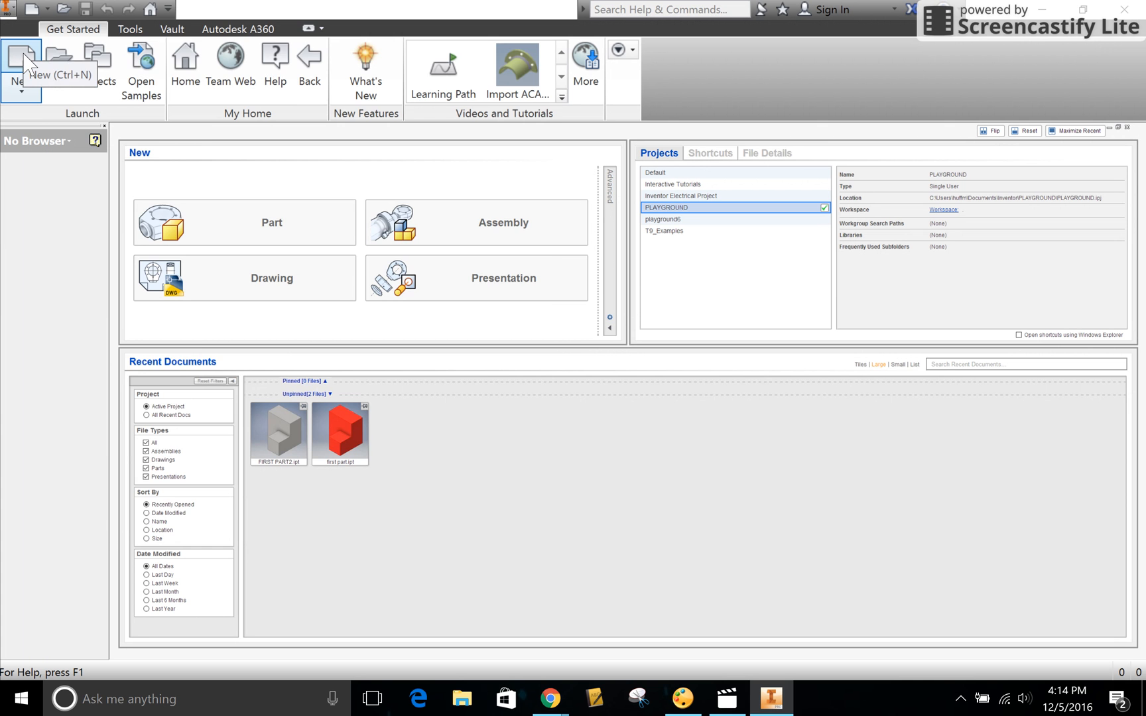
- Create a new part from the English Standard (in).ipt template
{"action": "left_click", "coordinate": [25, 64]}
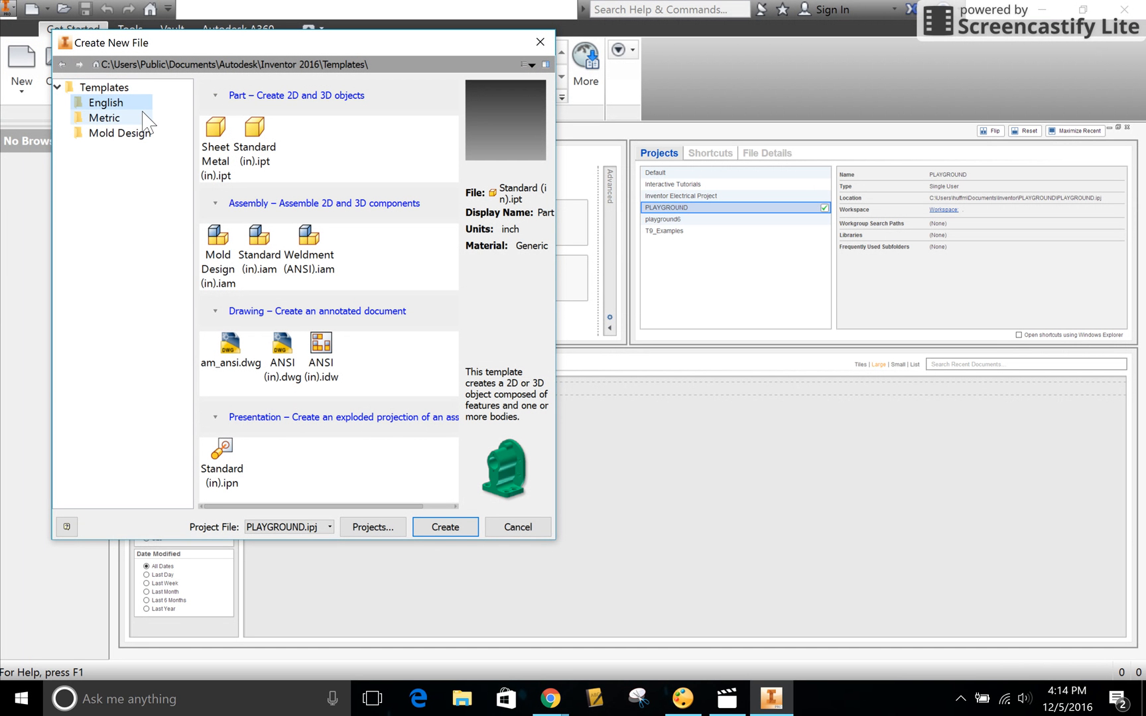
{"action": "left_click", "coordinate": [273, 155]}
{"action": "double_click", "coordinate": [273, 155]}
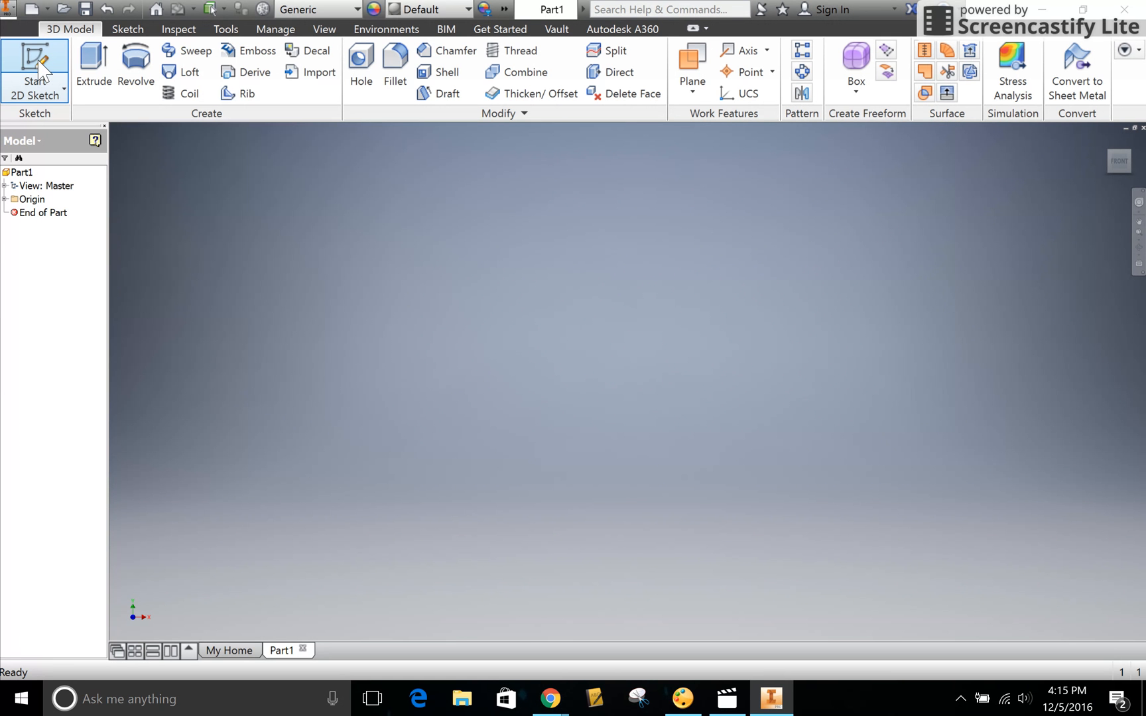
- Sketch a 2 in by 2 in two-point rectangle on the XY plane, starting at the origin, and finish the sketch
{"action": "left_click", "coordinate": [36, 66]}
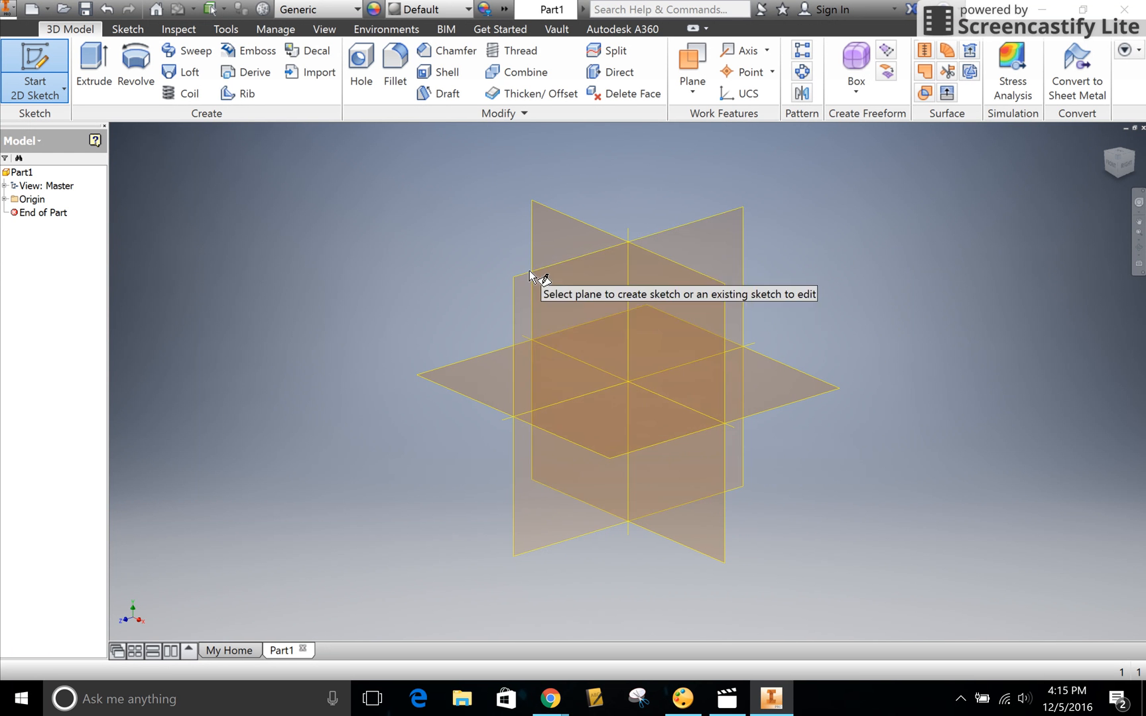
{"action": "left_click", "coordinate": [549, 218]}
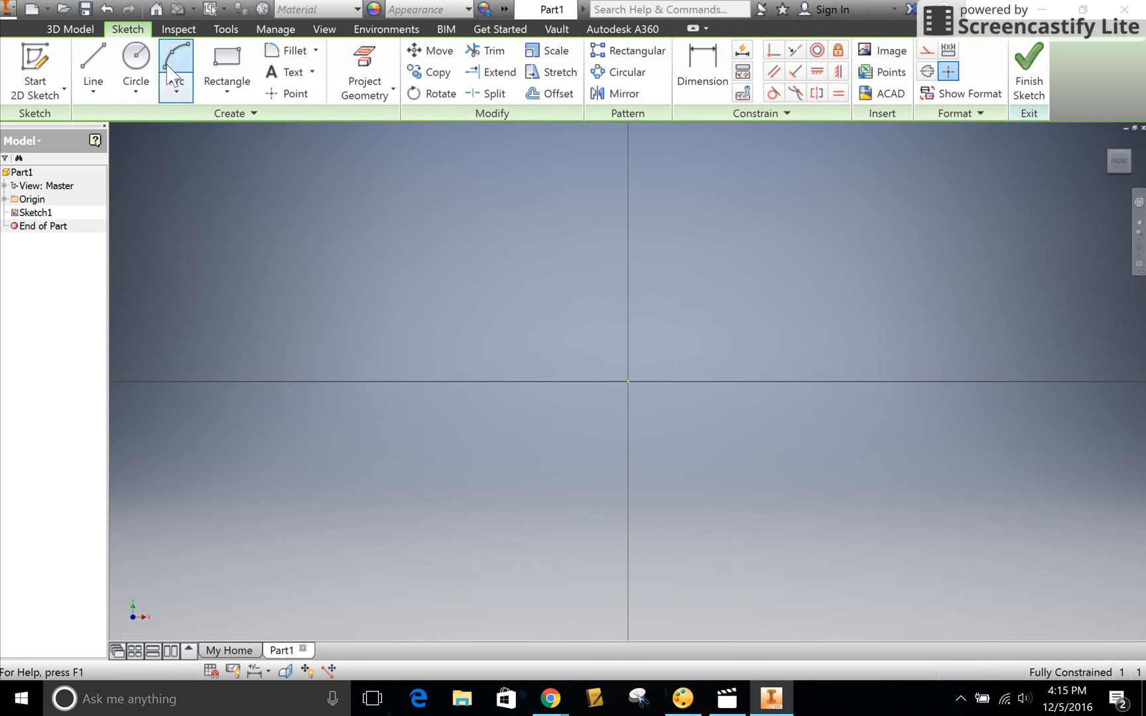
{"action": "left_click", "coordinate": [229, 57]}
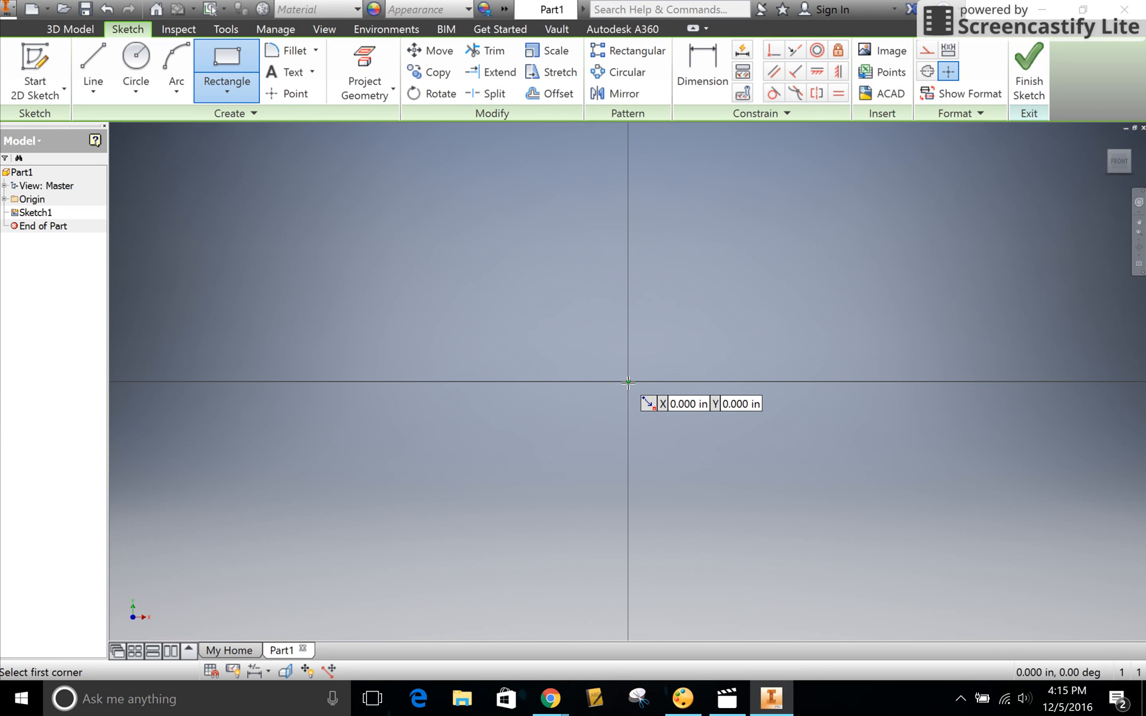
{"action": "left_click", "coordinate": [628, 382]}
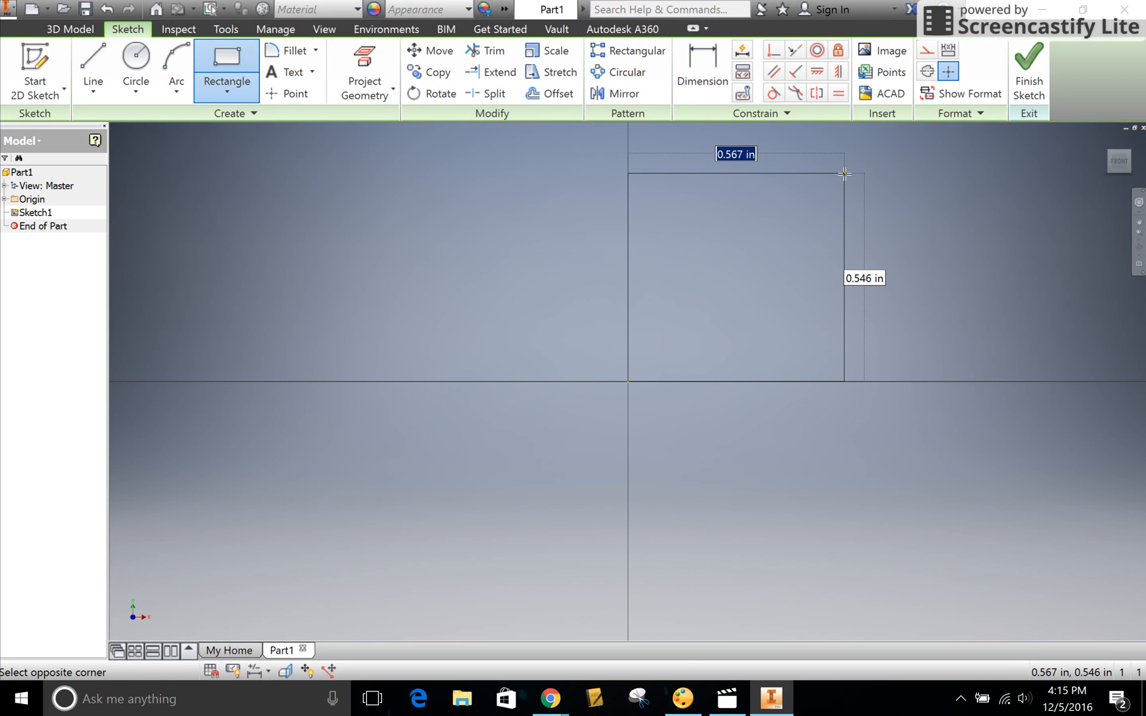
{"action": "type", "text": "2"}
{"action": "key", "text": "Tab"}
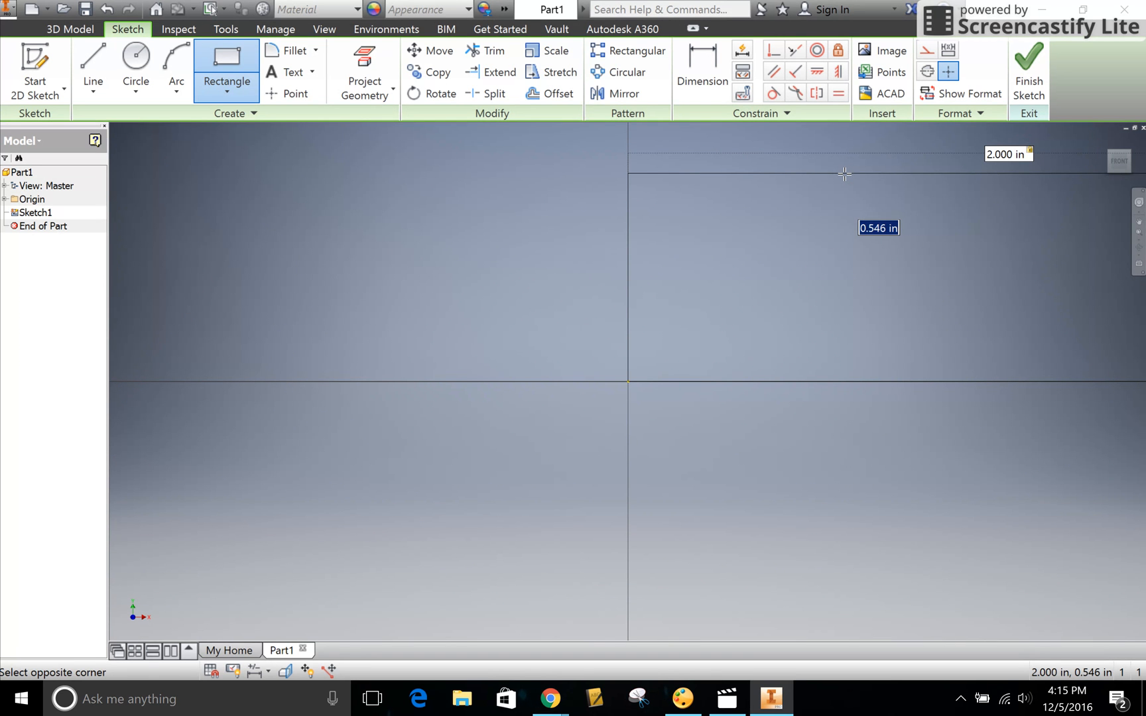
{"action": "type", "text": "2"}
{"action": "key", "text": "Tab"}
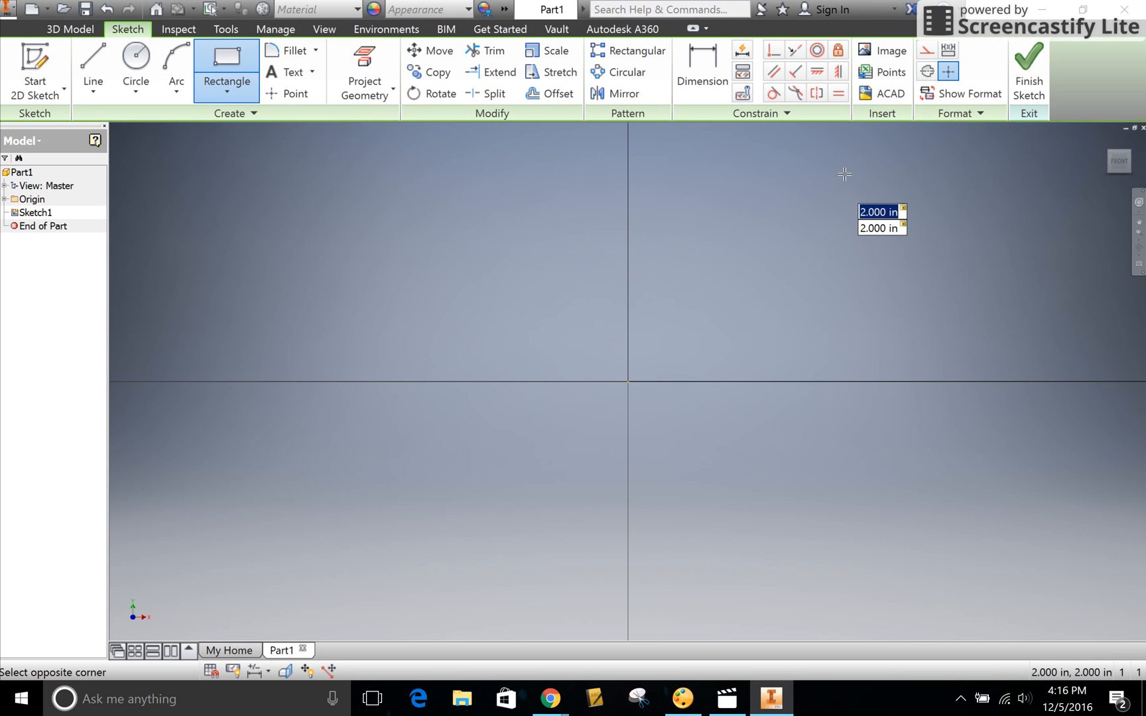
{"action": "key", "text": "Return"}
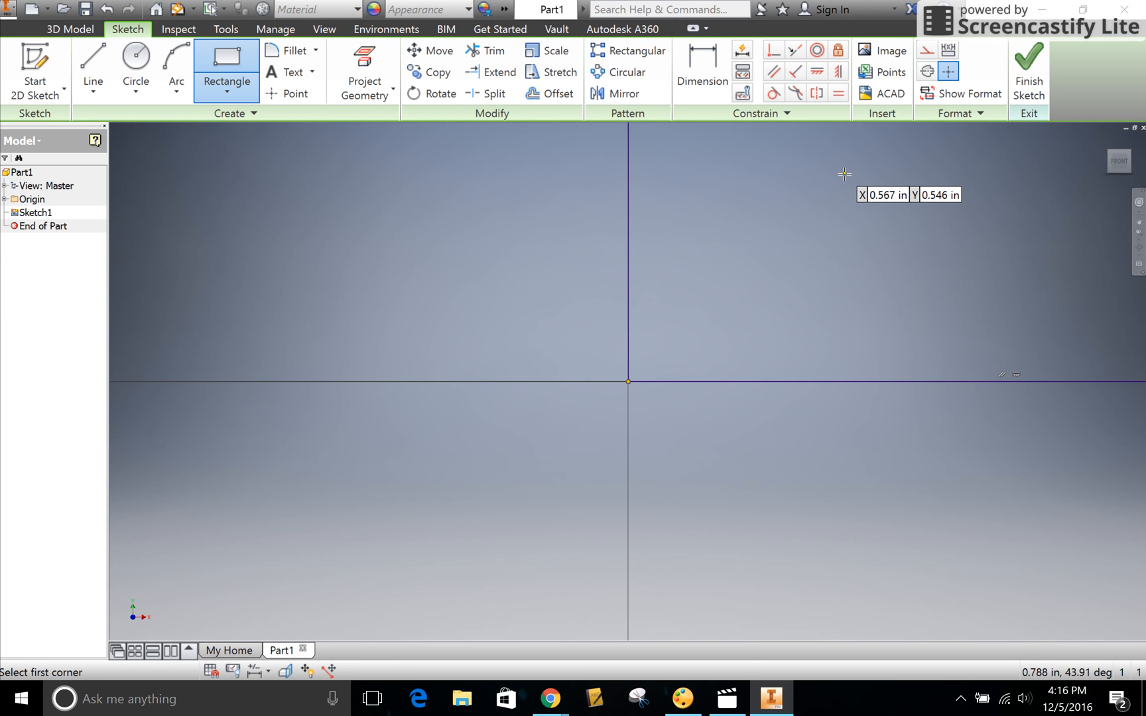
{"action": "left_click", "coordinate": [1022, 79]}
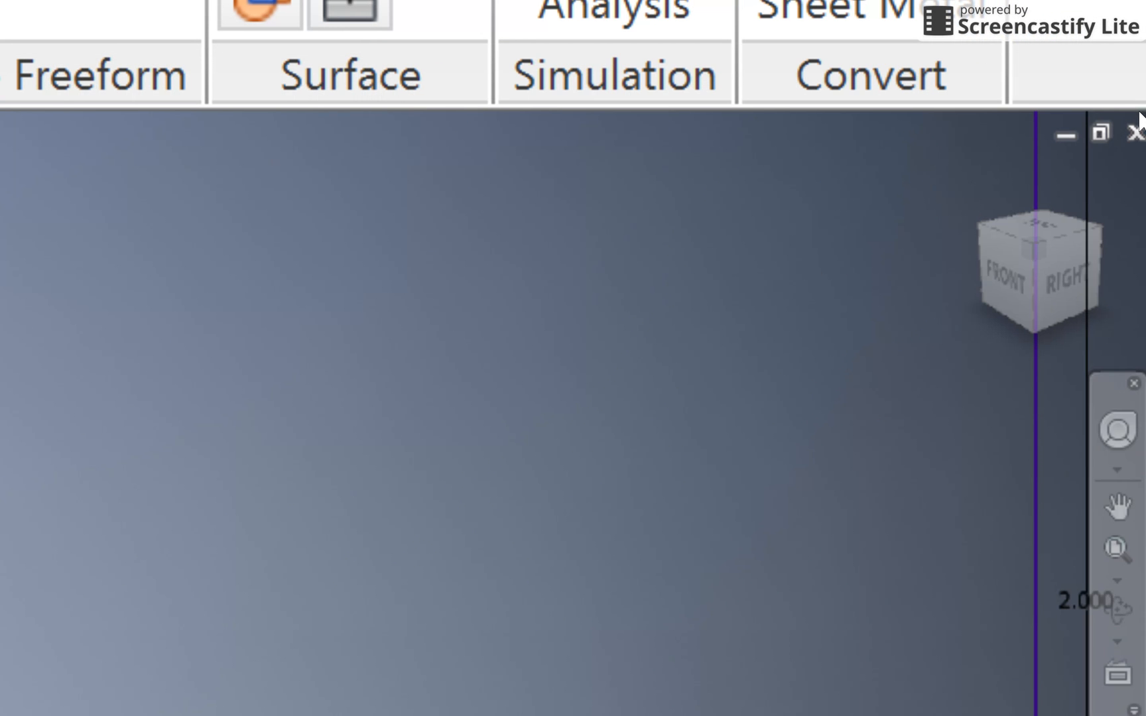
- Extrude the square profile 1 in as a solid in the default direction
{"action": "left_click", "coordinate": [1105, 138]}
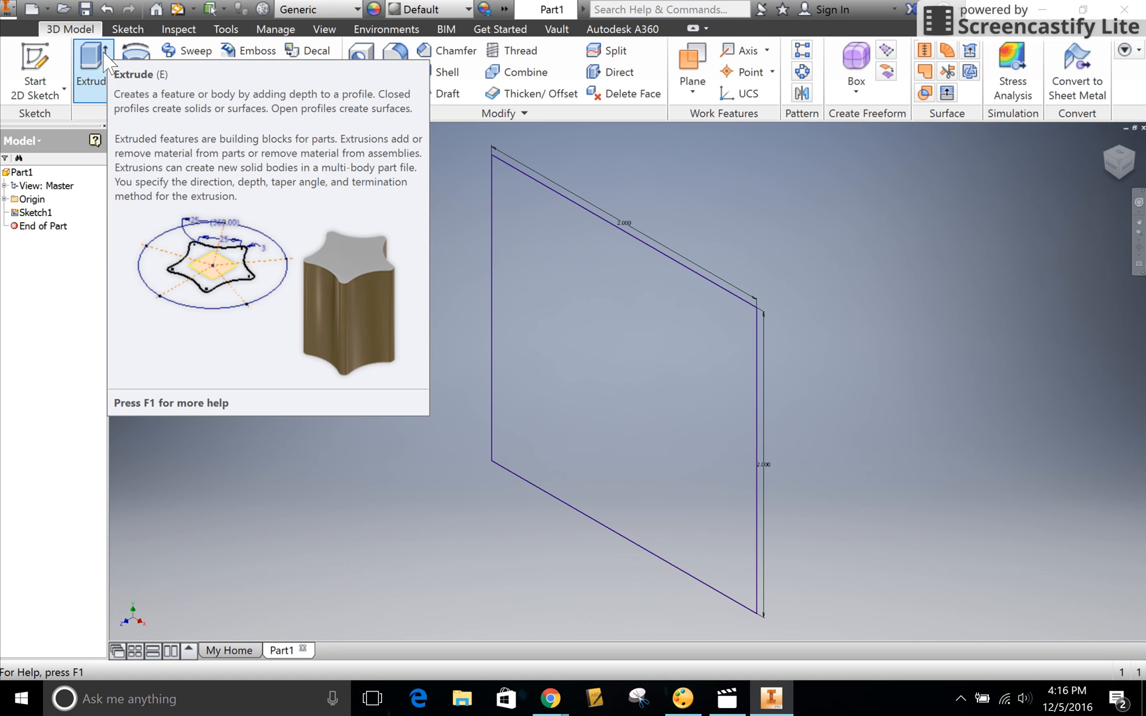
{"action": "left_click", "coordinate": [94, 67]}
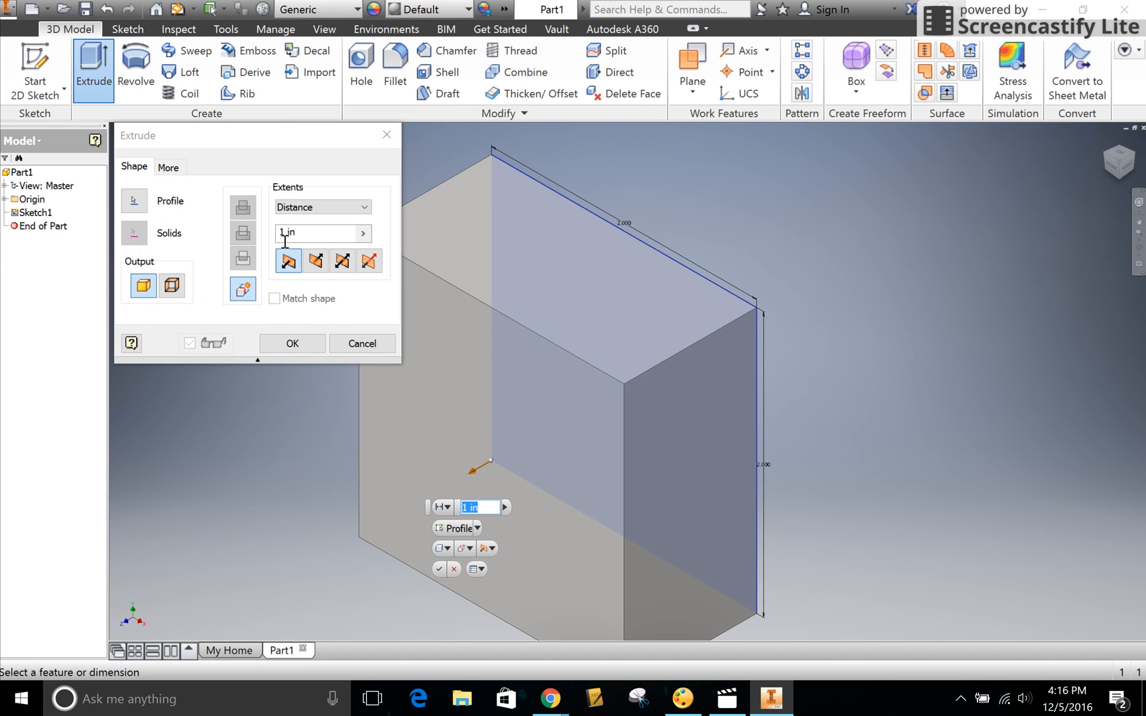
{"action": "left_click_drag", "start_coordinate": [307, 233], "coordinate": [280, 232]}
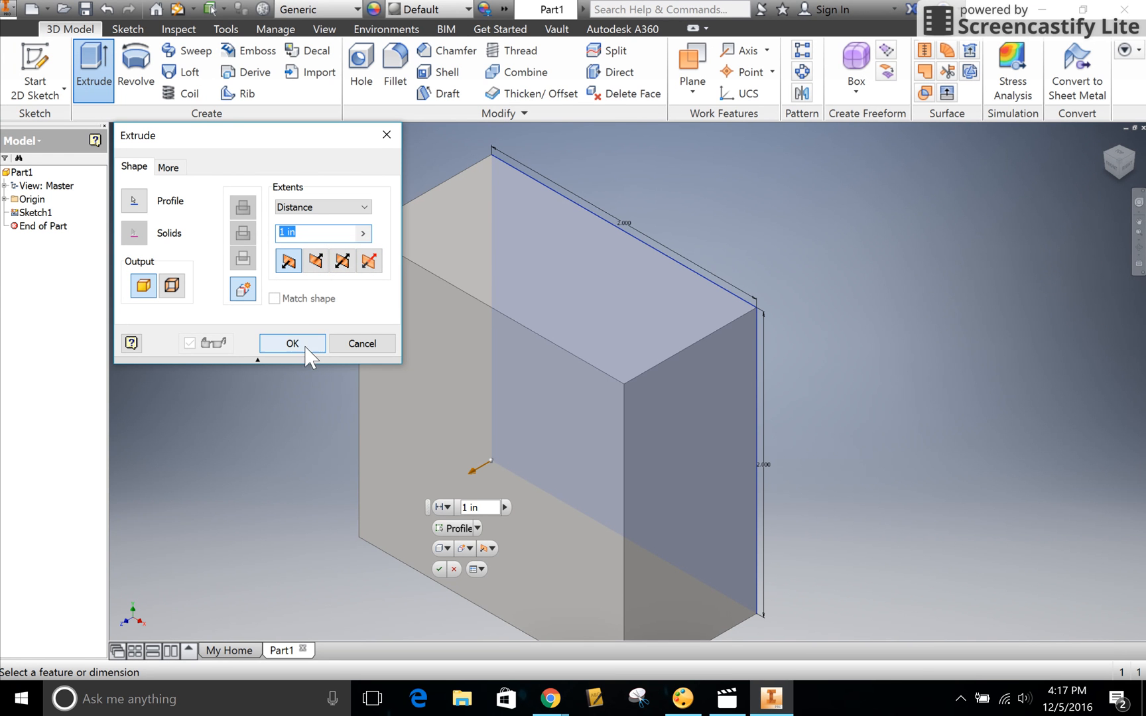
{"action": "left_click", "coordinate": [290, 265]}
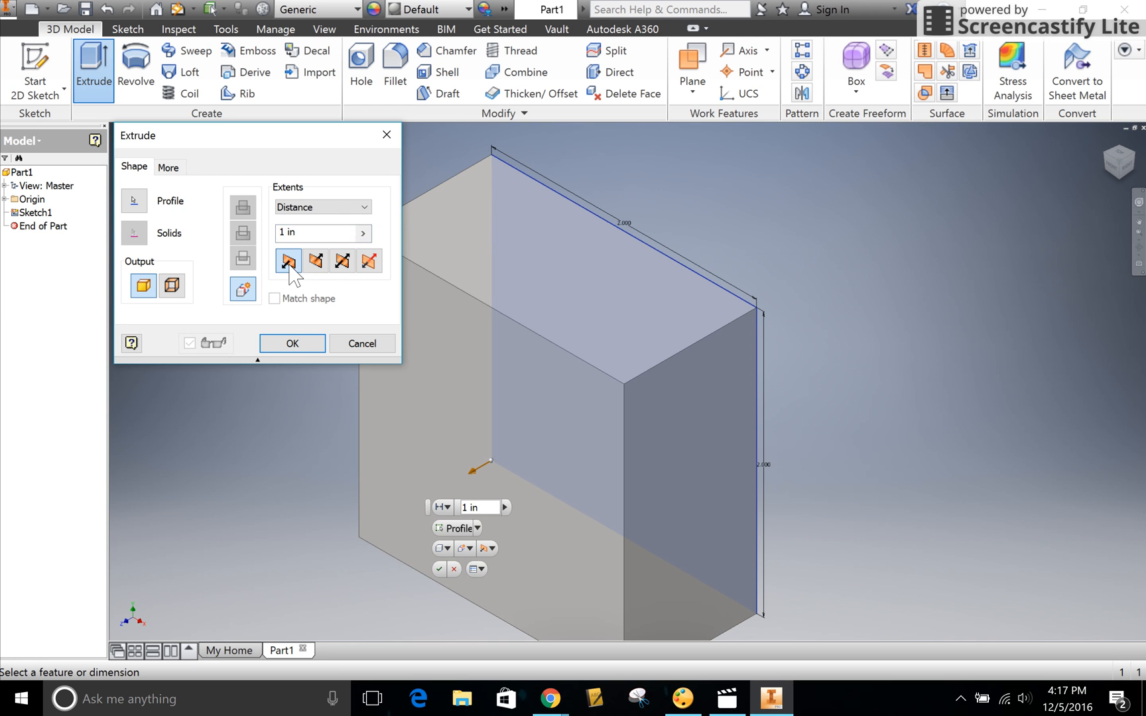
{"action": "left_click", "coordinate": [293, 345]}
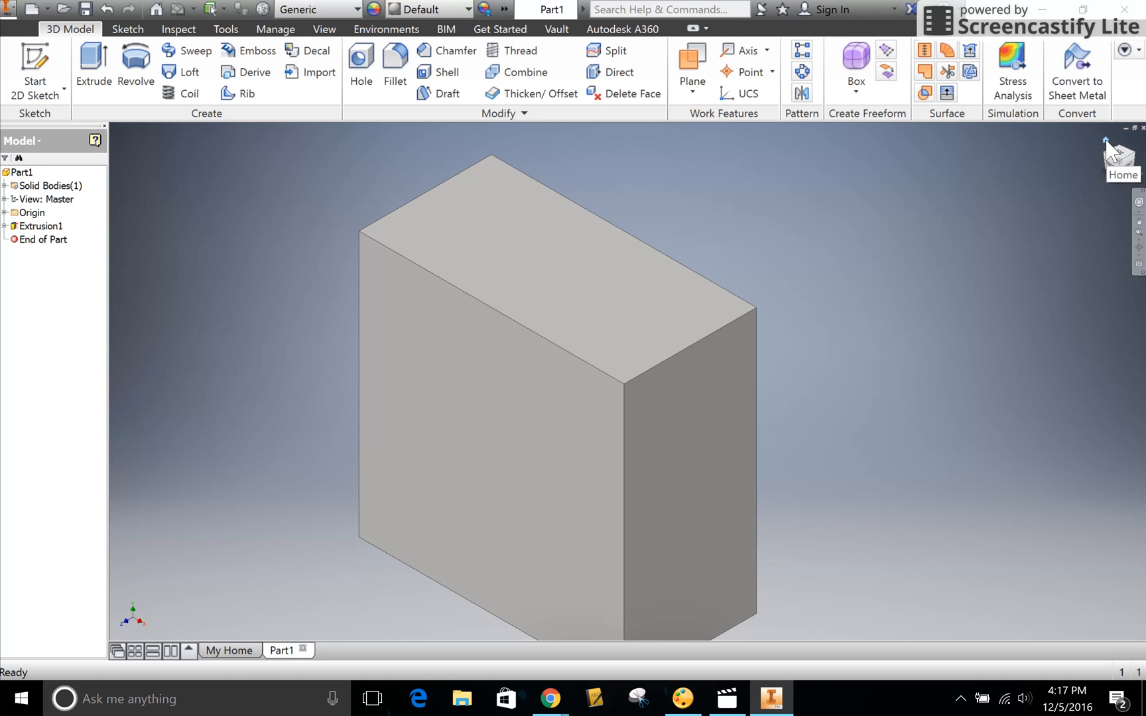
- Sketch a 1 in by 1 in rectangle on the block's front face from its lower-right corner, and finish the sketch
{"action": "left_click", "coordinate": [1106, 142]}
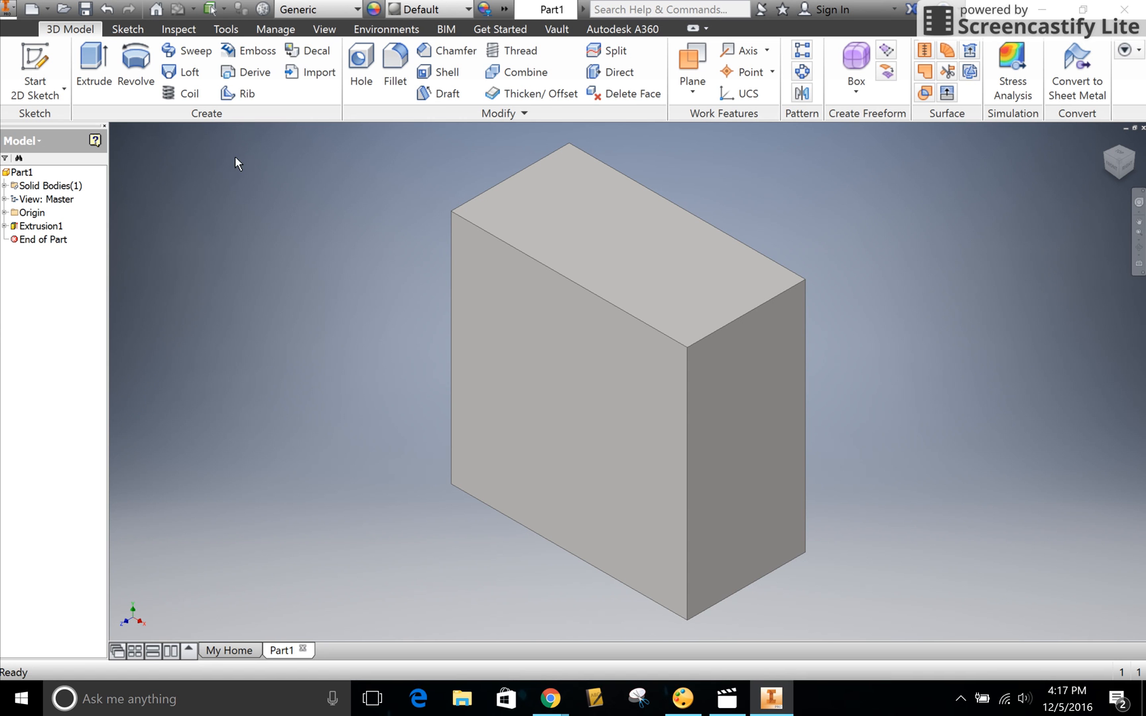
{"action": "left_click", "coordinate": [32, 57]}
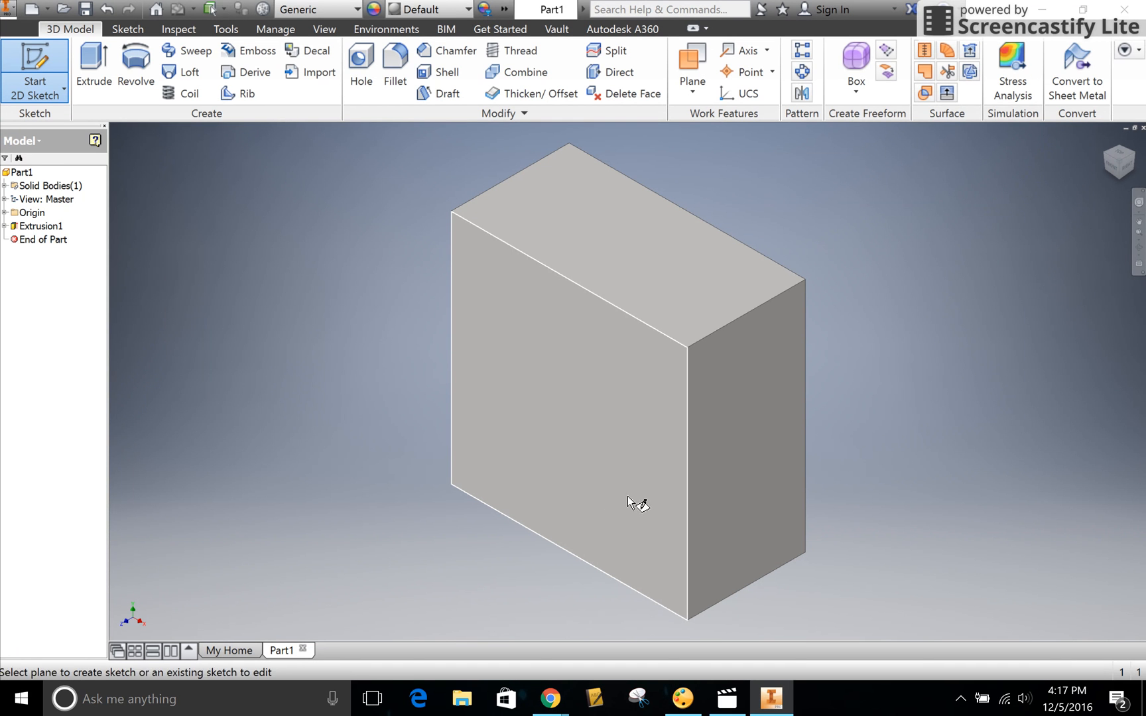
{"action": "left_click", "coordinate": [650, 537]}
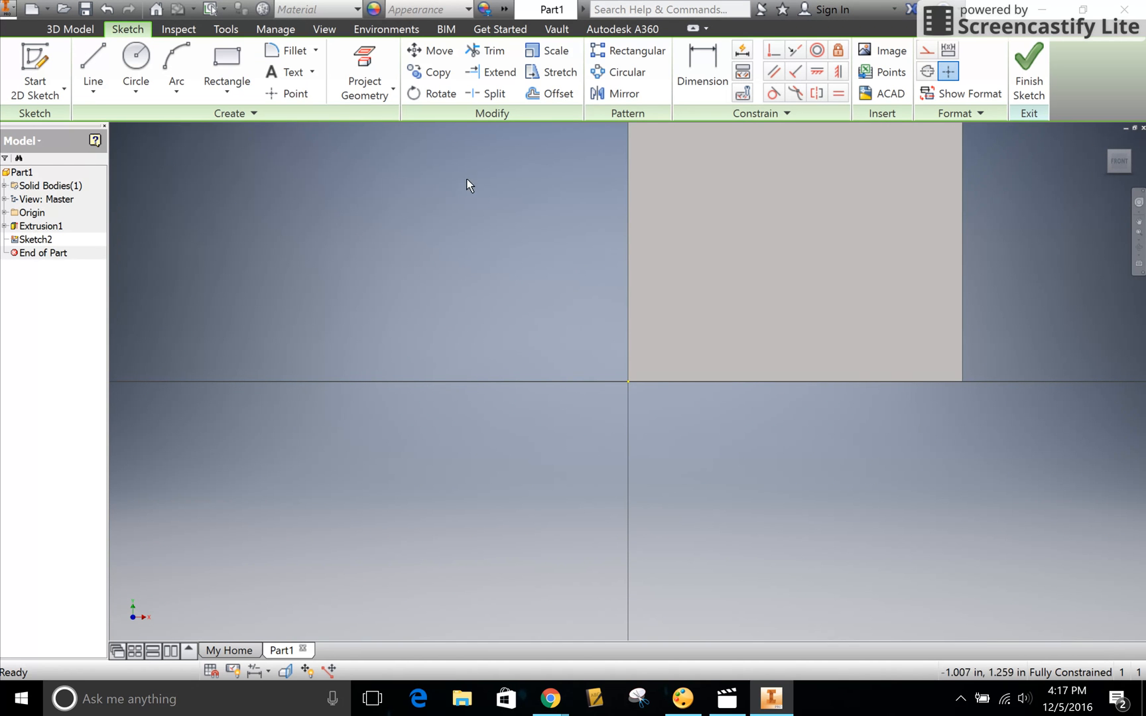
{"action": "left_click", "coordinate": [235, 56]}
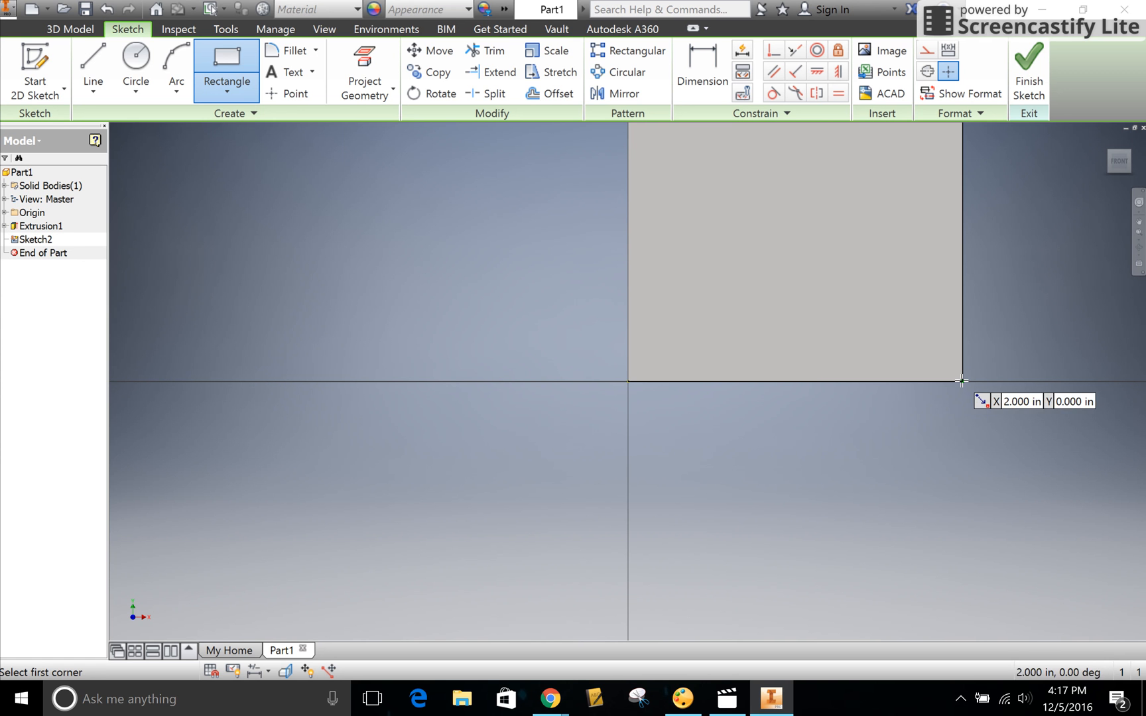
{"action": "left_click", "coordinate": [962, 381]}
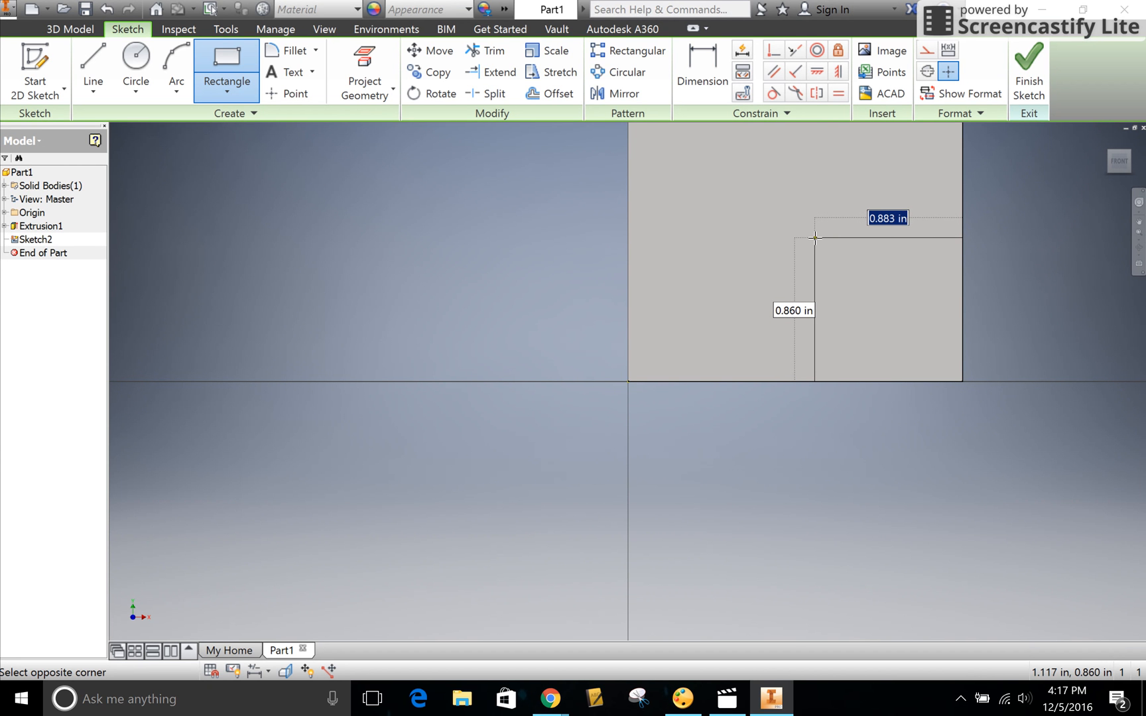
{"action": "type", "text": "1"}
{"action": "key", "text": "Tab"}
{"action": "type", "text": "1"}
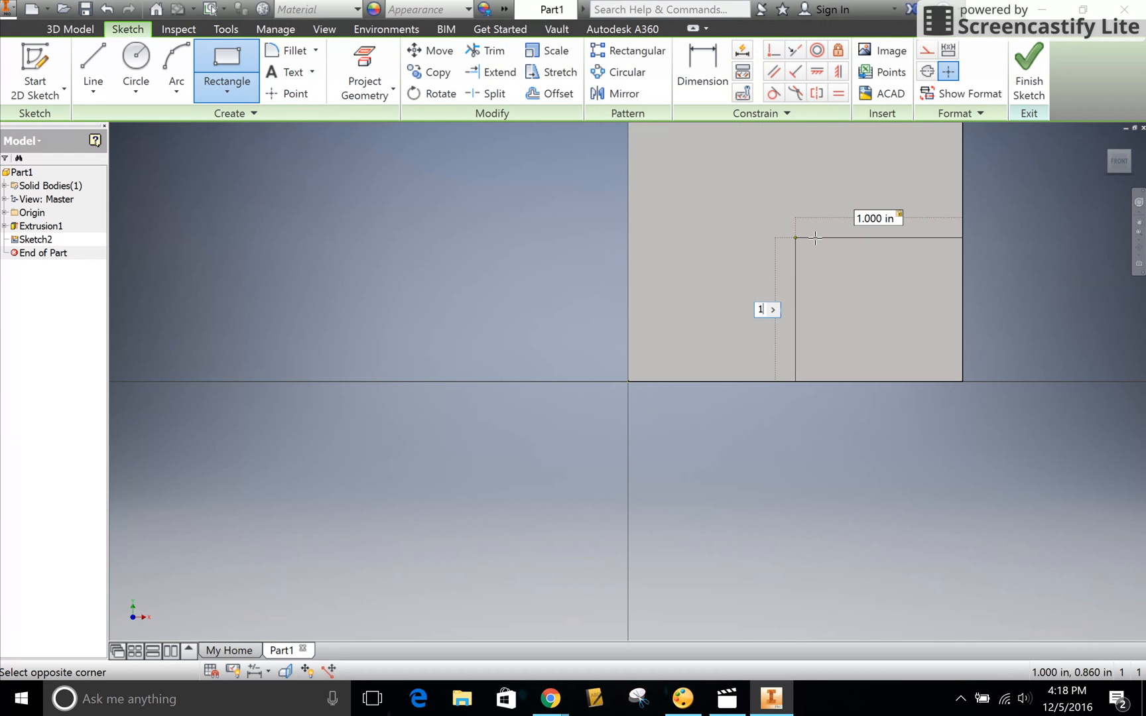
{"action": "key", "text": "Return"}
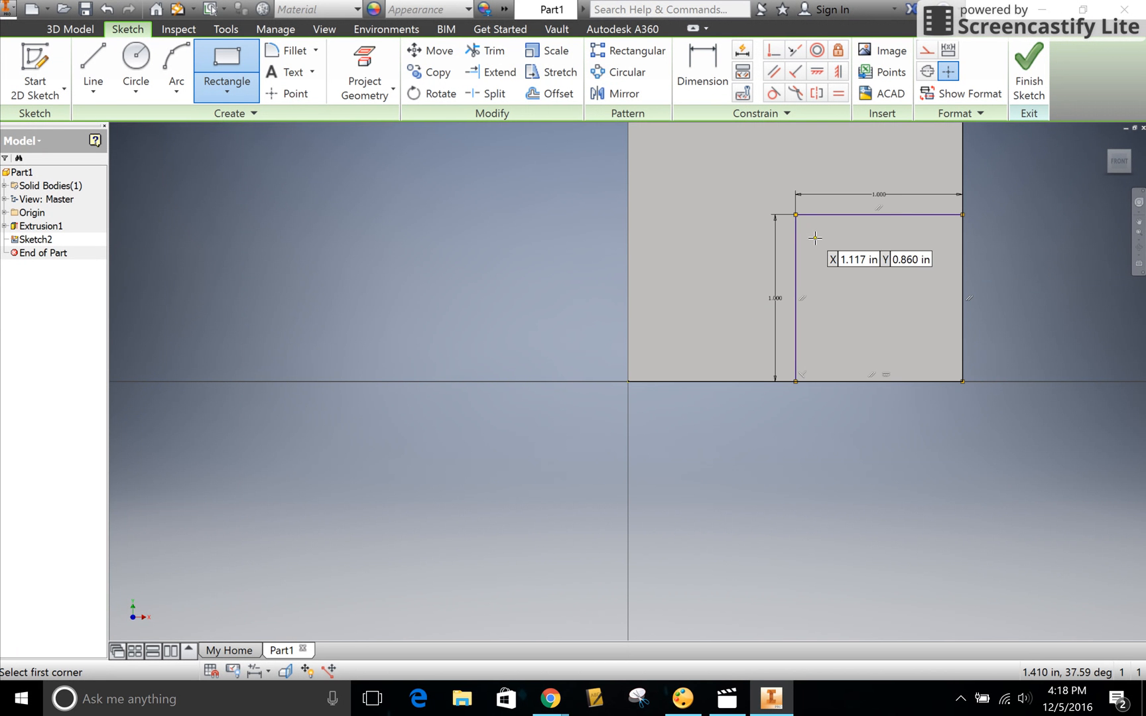
{"action": "left_click", "coordinate": [1029, 67]}
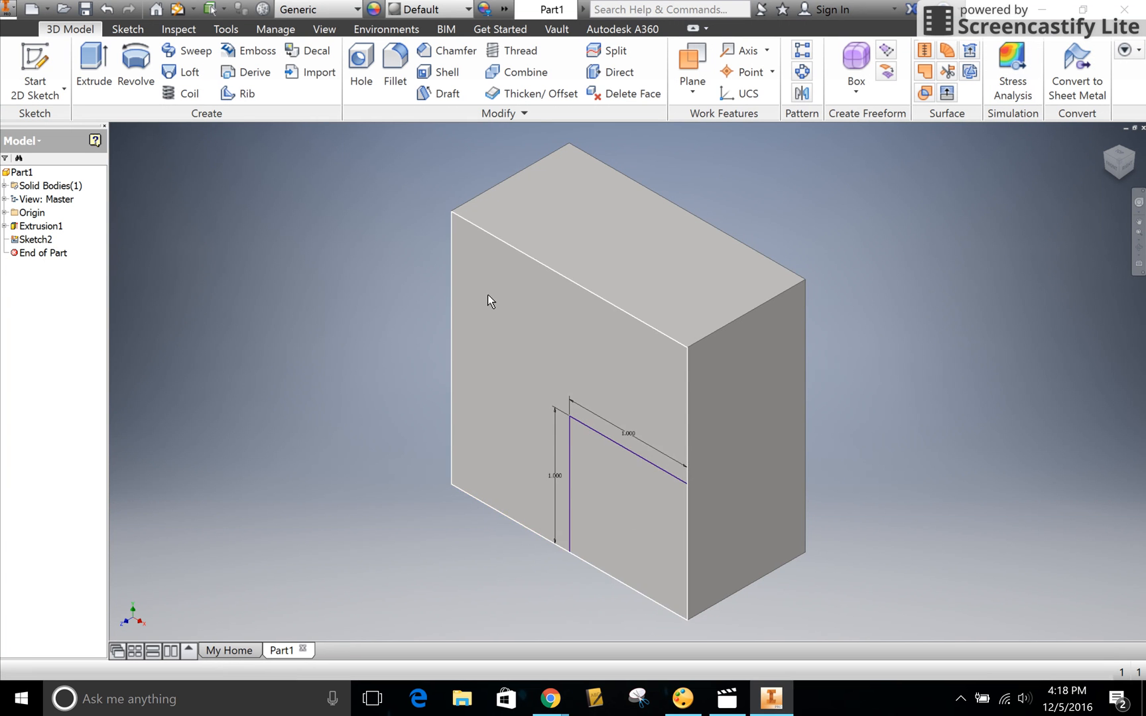
- Extrude the small square 1 in outward from the front face, joined to the block
{"action": "left_click", "coordinate": [95, 56]}
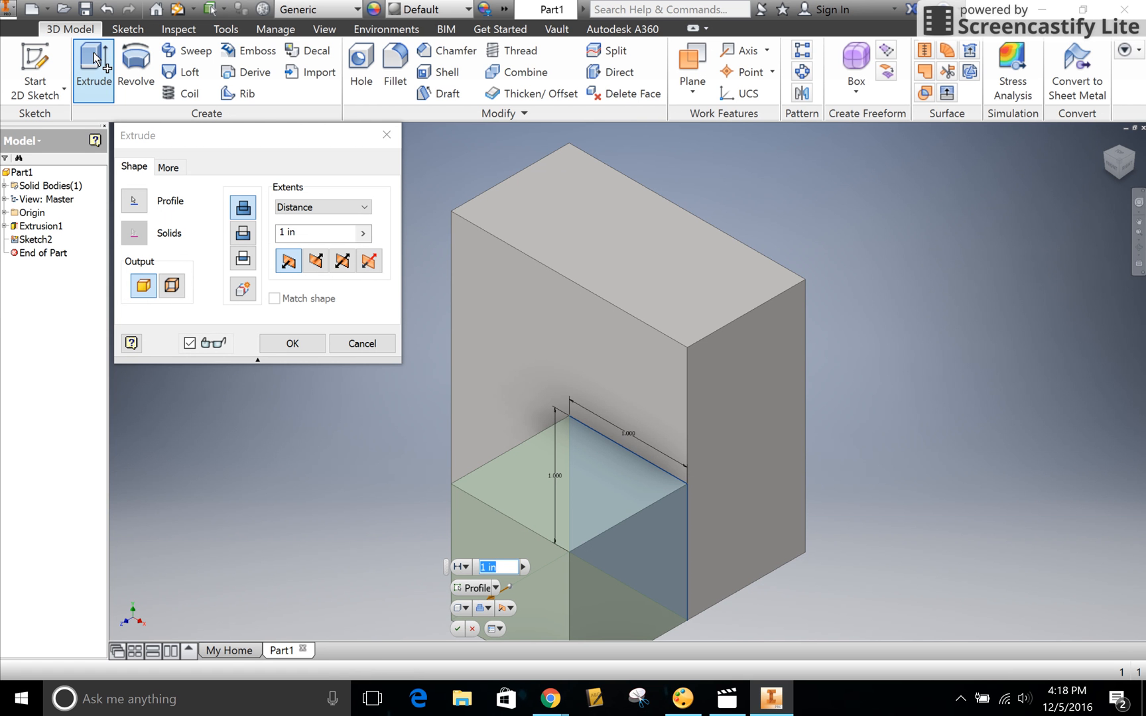
{"action": "left_click", "coordinate": [279, 341]}
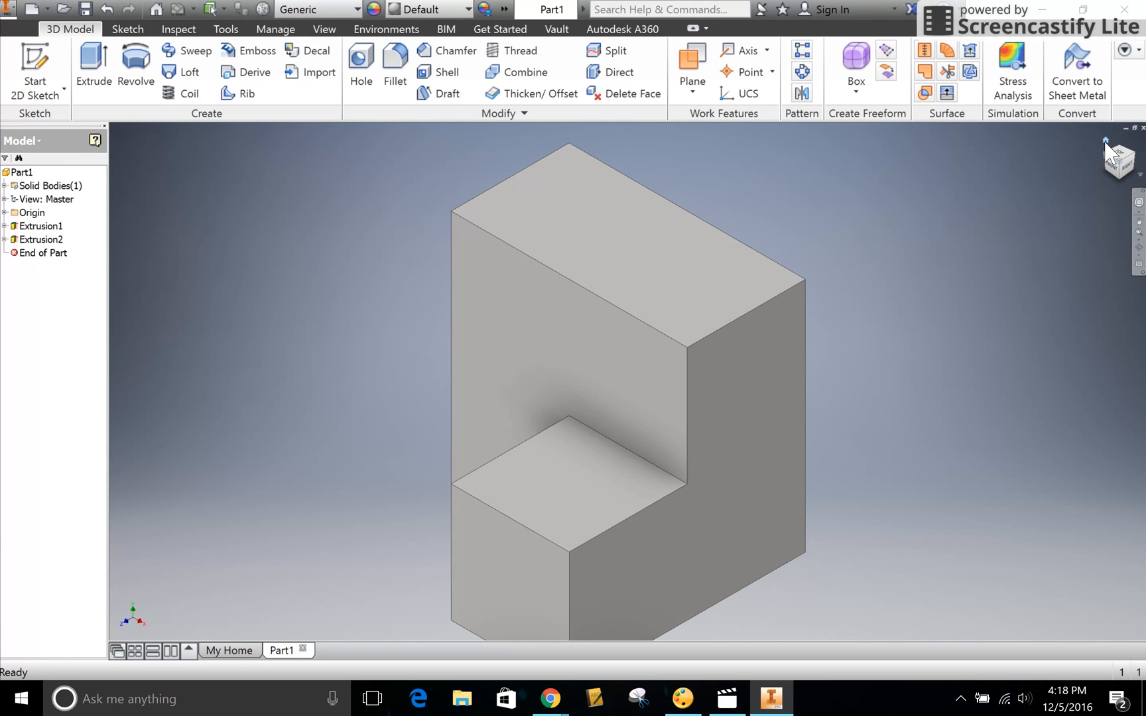
{"action": "left_click", "coordinate": [1106, 141]}
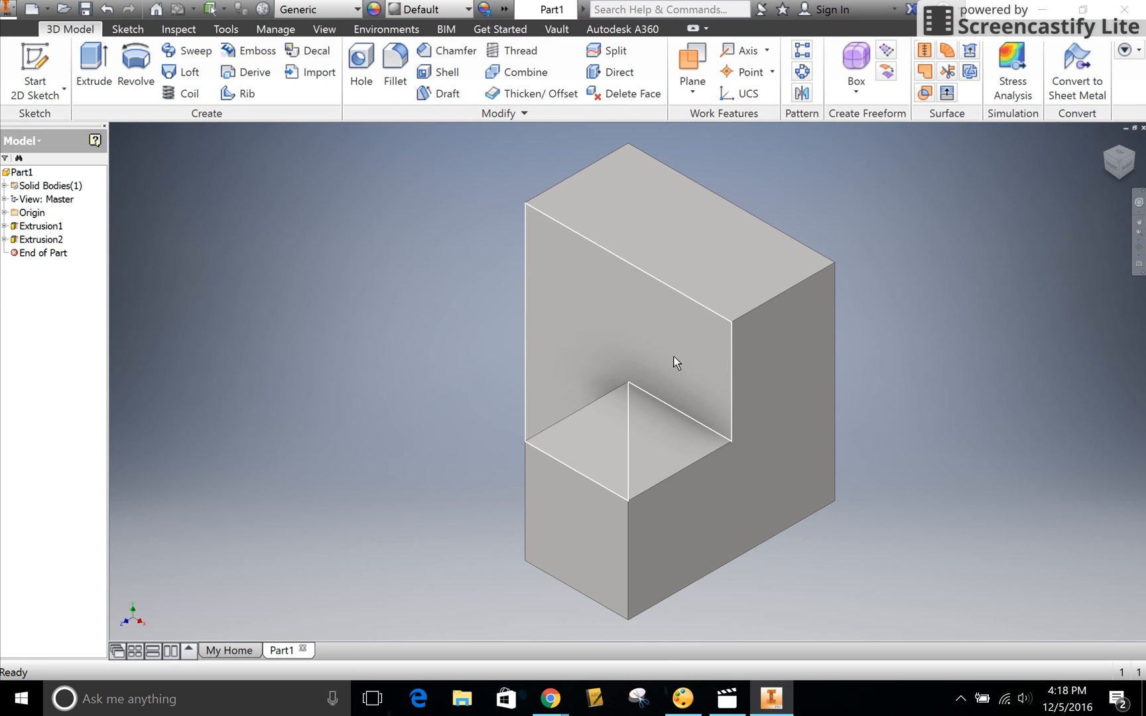
- Examine the stepped block from far away and close up, including its inner corner and protruding front block
{"action": "mouse_move", "coordinate": [675, 367]}
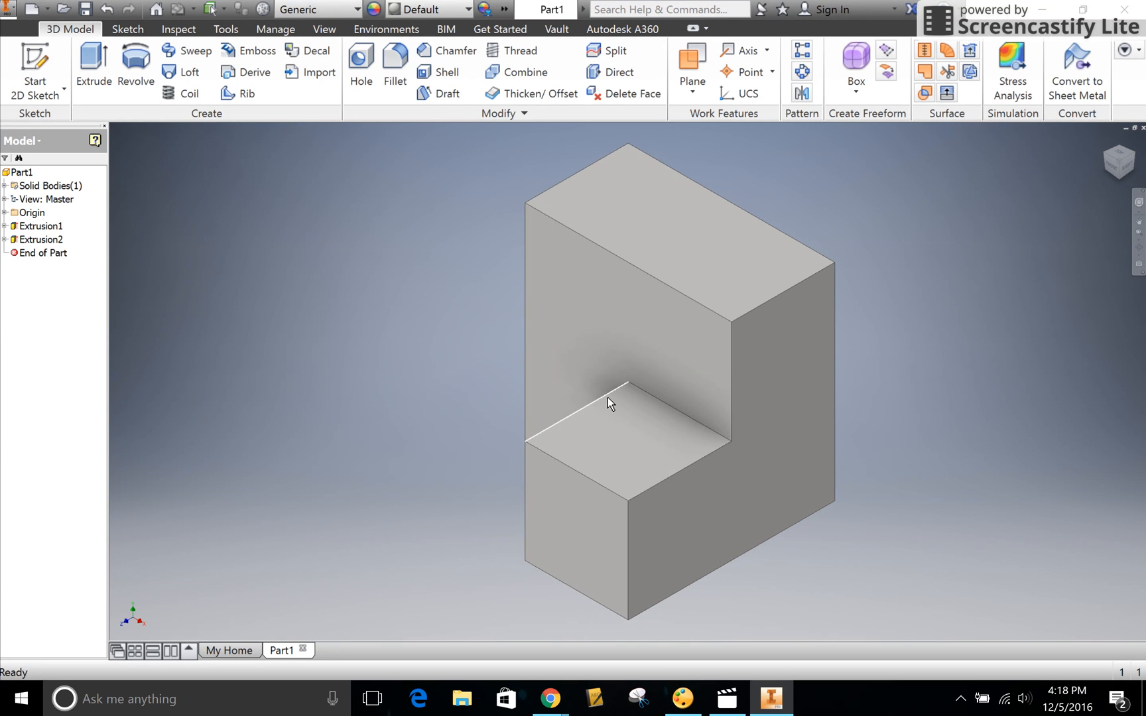
{"action": "scroll", "coordinate": [608, 398], "scroll_direction": "down", "scroll_amount": 8}
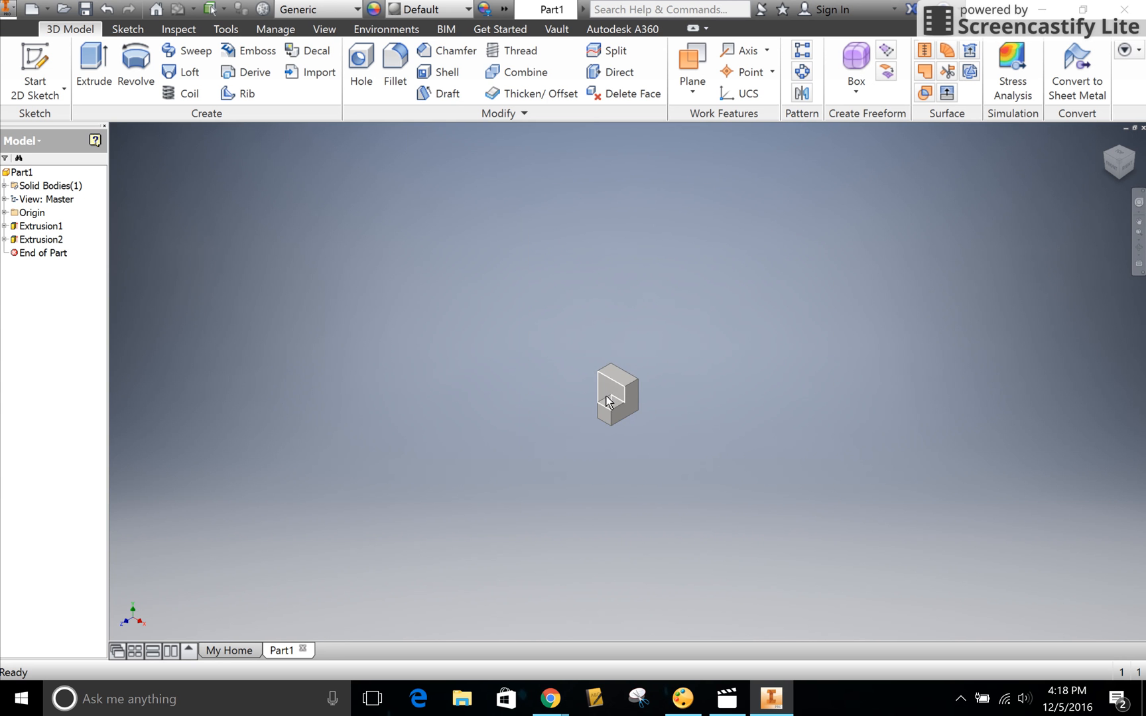
{"action": "scroll", "coordinate": [607, 401], "scroll_direction": "up", "scroll_amount": 10}
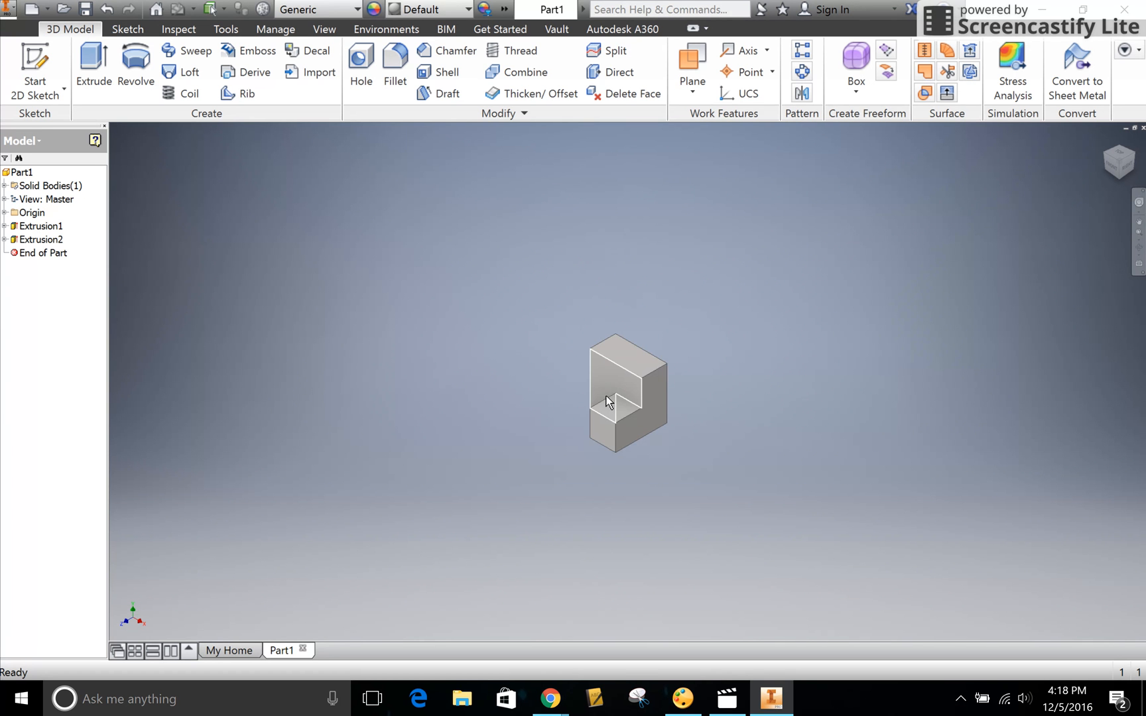
{"action": "scroll", "coordinate": [609, 401], "scroll_direction": "up", "scroll_amount": 3}
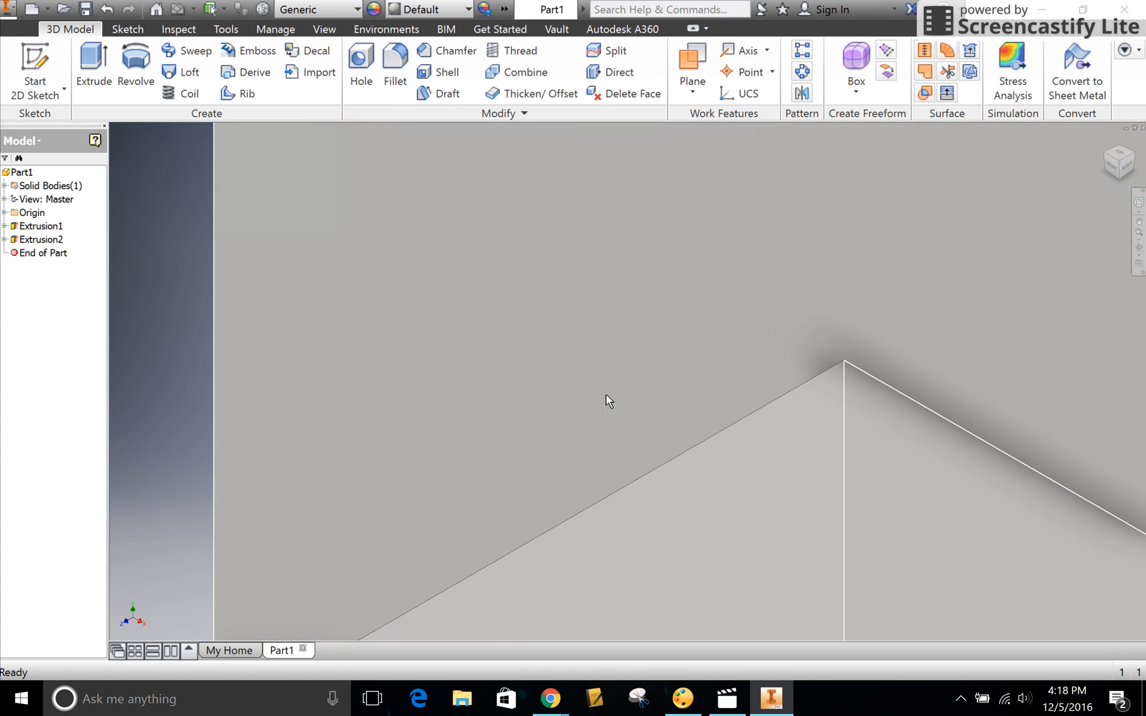
{"action": "scroll", "coordinate": [607, 401], "scroll_direction": "up", "scroll_amount": 5}
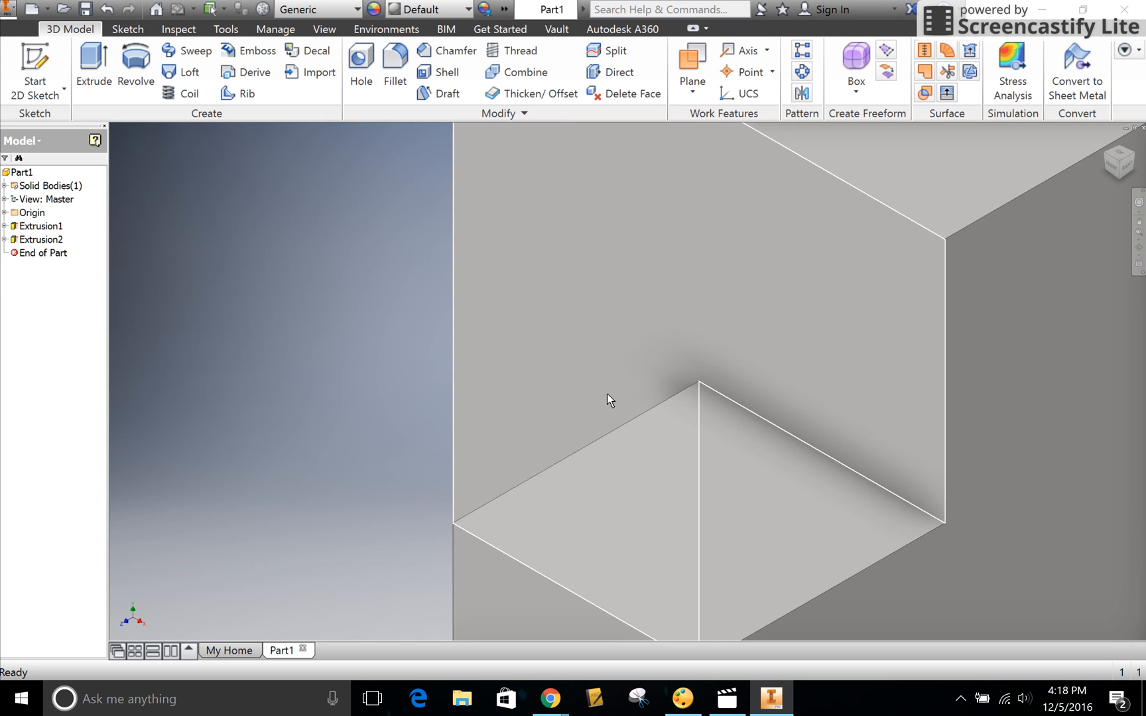
{"action": "scroll", "coordinate": [1071, 477], "scroll_direction": "down", "scroll_amount": 8}
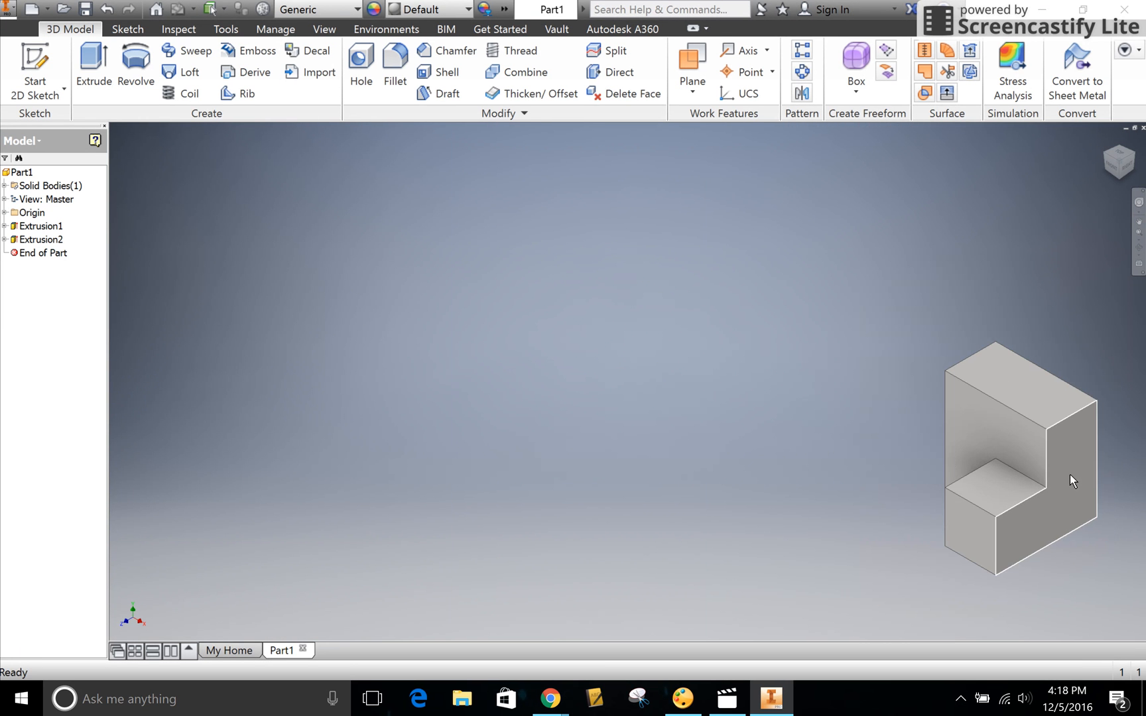
{"action": "scroll", "coordinate": [361, 483], "scroll_direction": "down", "scroll_amount": 3}
{"action": "scroll", "coordinate": [358, 481], "scroll_direction": "down", "scroll_amount": 3}
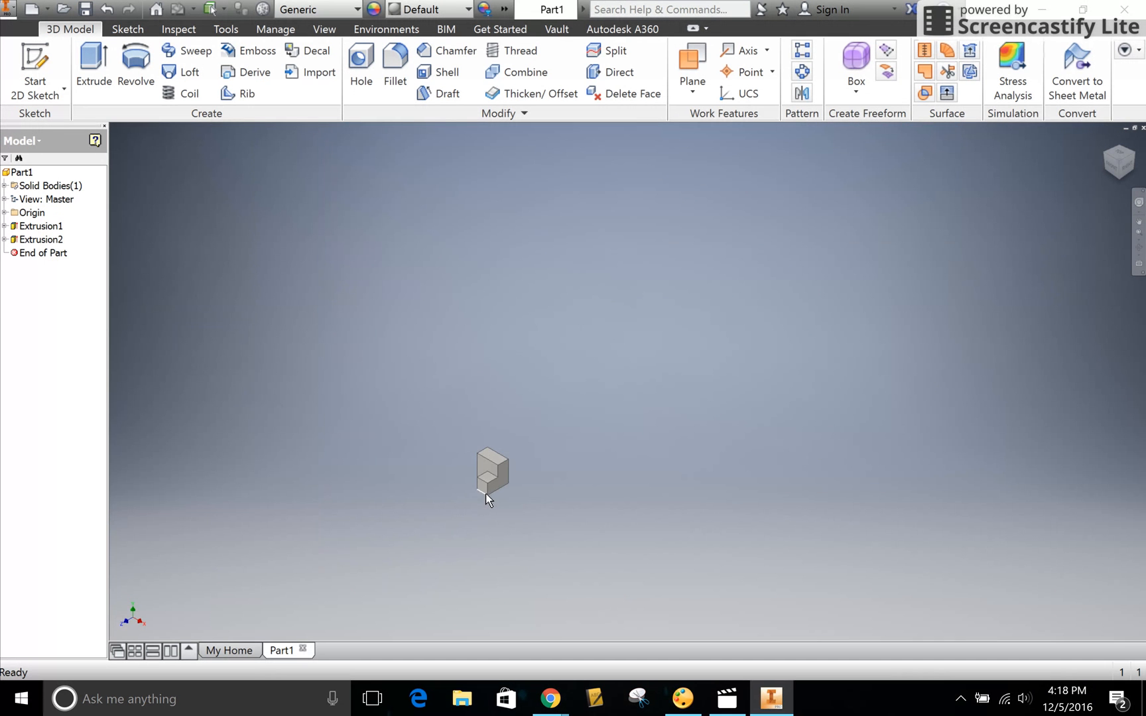
{"action": "scroll", "coordinate": [486, 492], "scroll_direction": "down", "scroll_amount": 2}
{"action": "scroll", "coordinate": [487, 489], "scroll_direction": "up", "scroll_amount": 12}
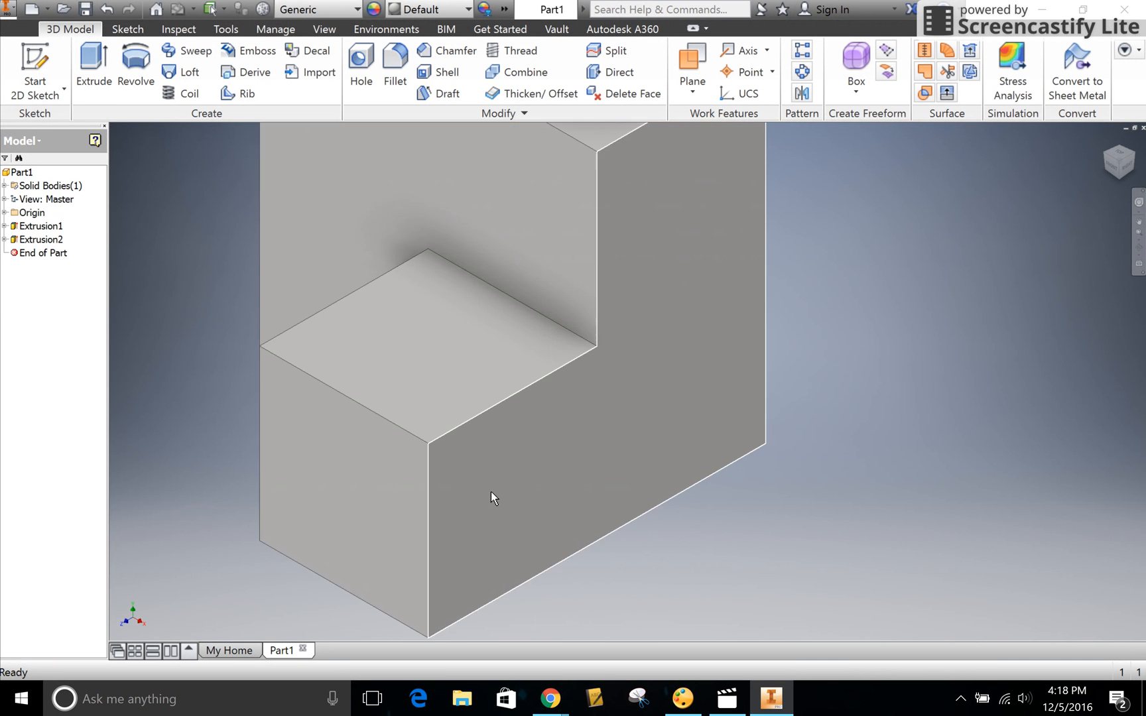
{"action": "scroll", "coordinate": [384, 438], "scroll_direction": "down", "scroll_amount": 5}
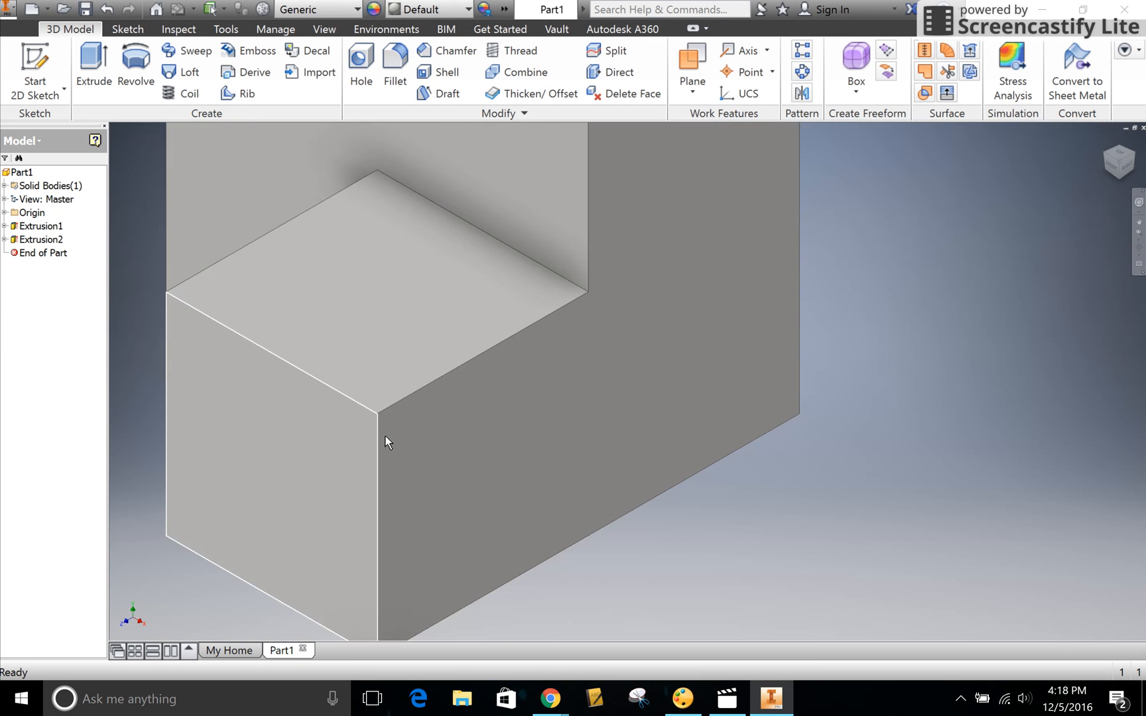
- Examine the stepped block in standard front, left, corner and bottom views, and return to the home view
{"action": "scroll", "coordinate": [386, 438], "scroll_direction": "up", "scroll_amount": 10}
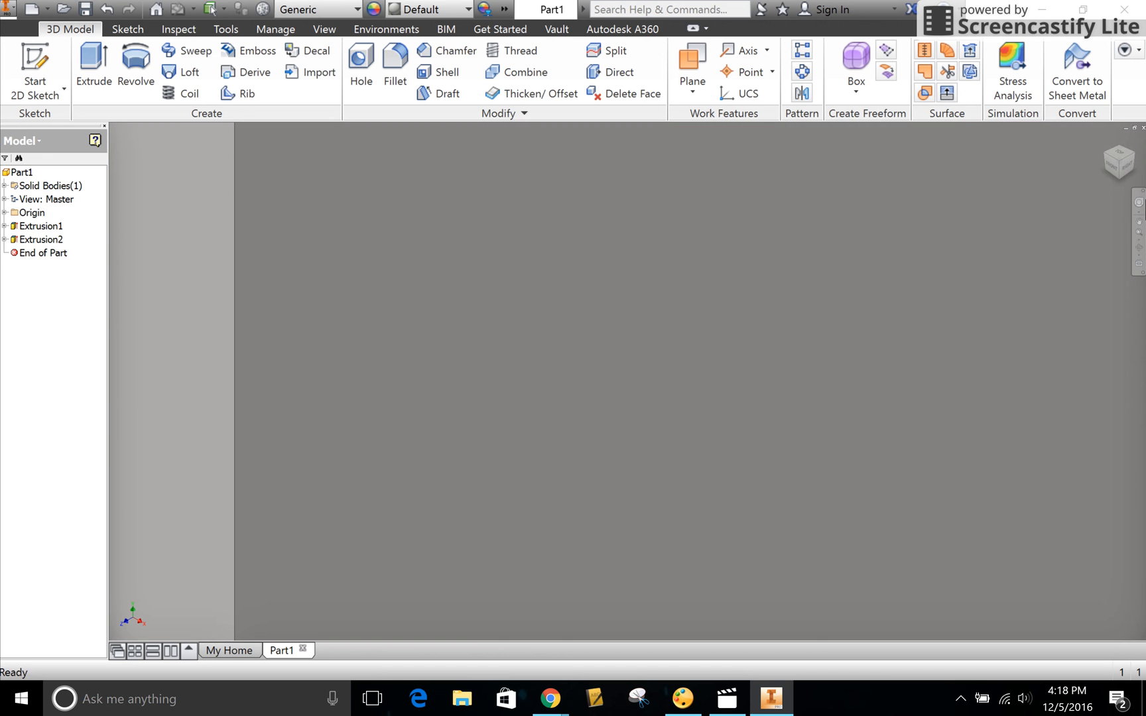
{"action": "left_click", "coordinate": [1105, 140]}
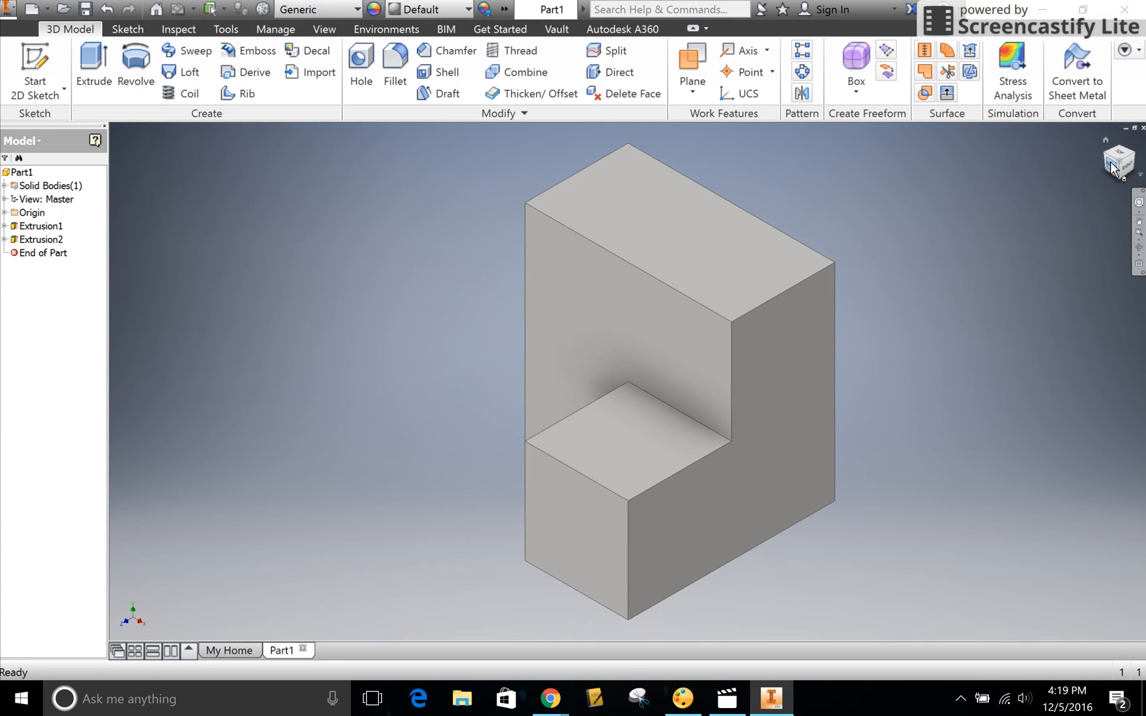
{"action": "left_click", "coordinate": [1112, 165]}
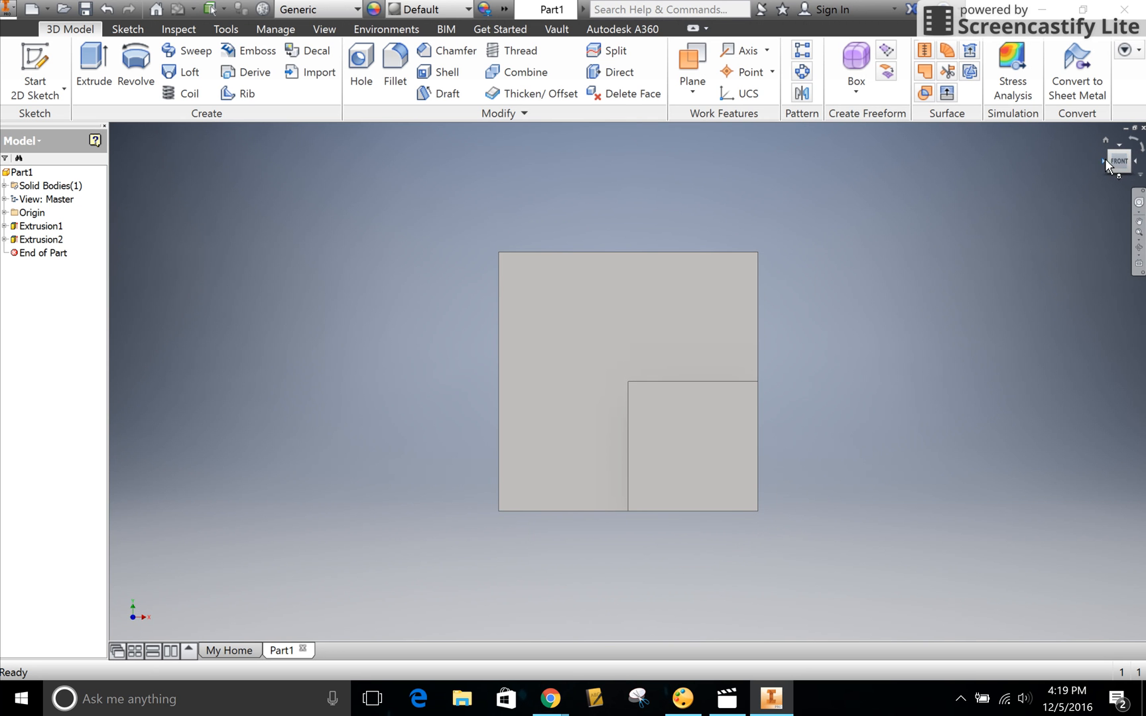
{"action": "left_click", "coordinate": [1102, 160]}
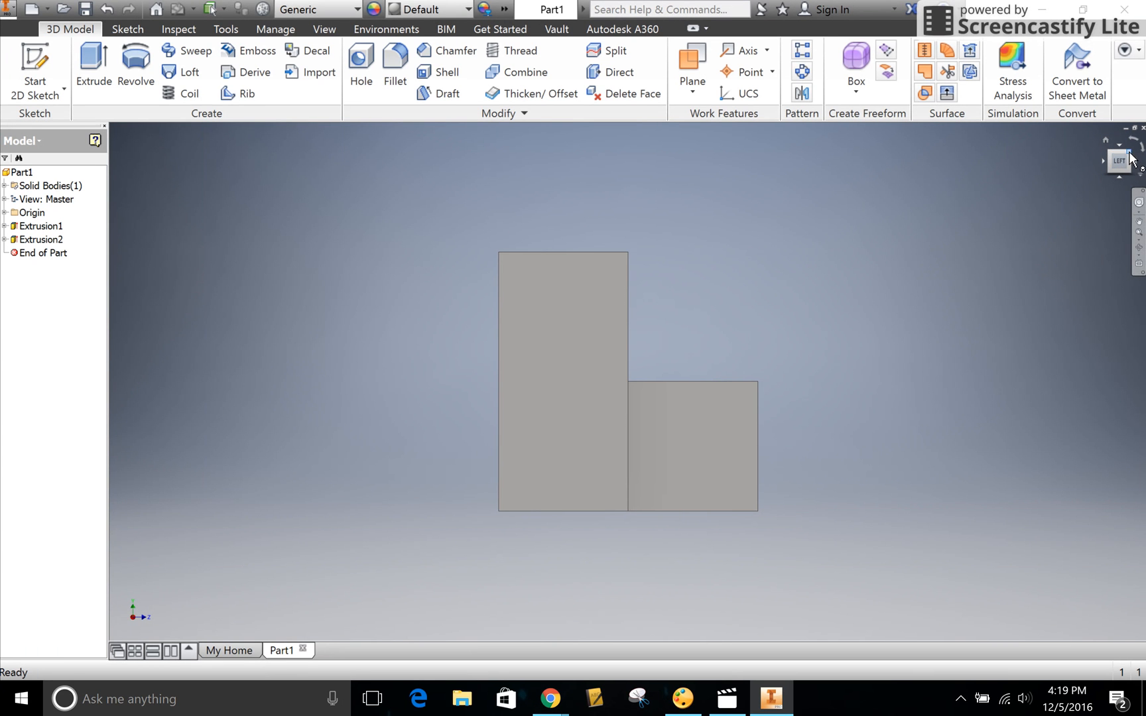
{"action": "left_click", "coordinate": [1129, 153]}
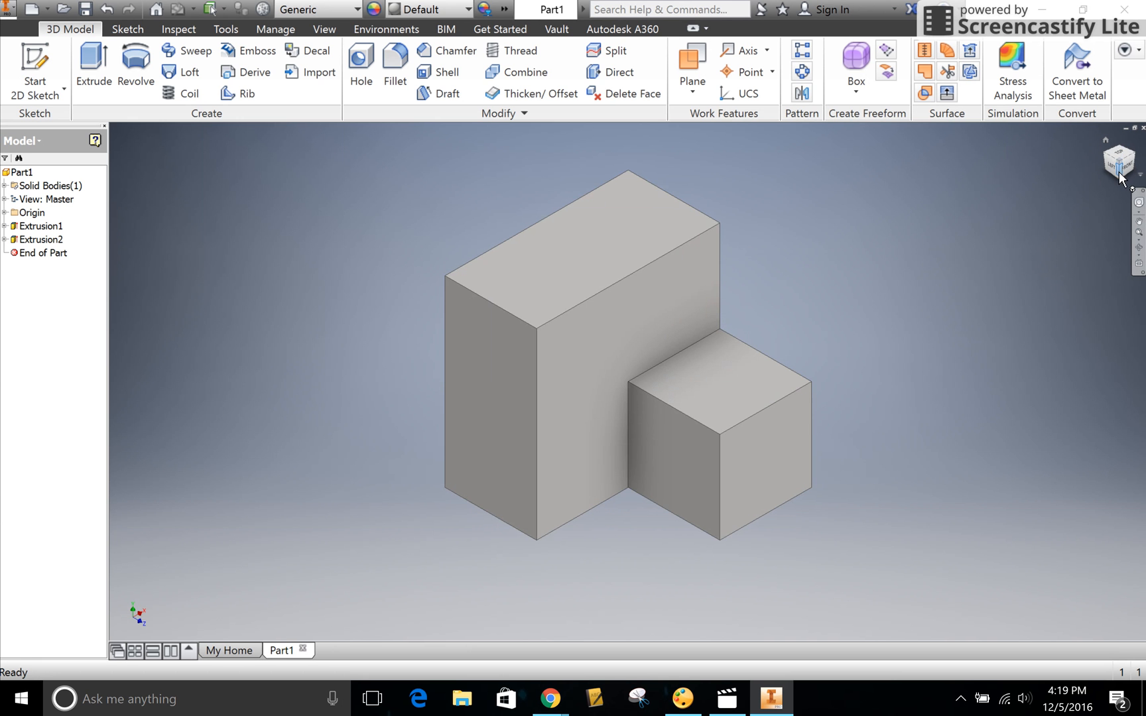
{"action": "left_click", "coordinate": [1121, 175]}
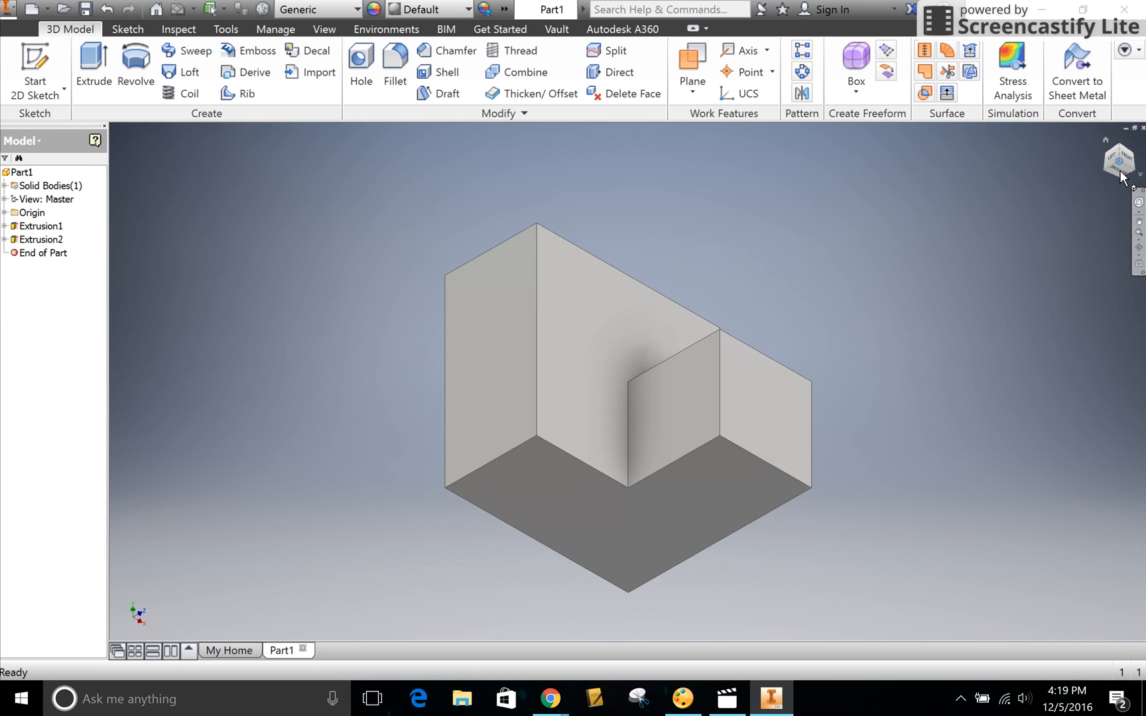
{"action": "left_click", "coordinate": [1120, 175]}
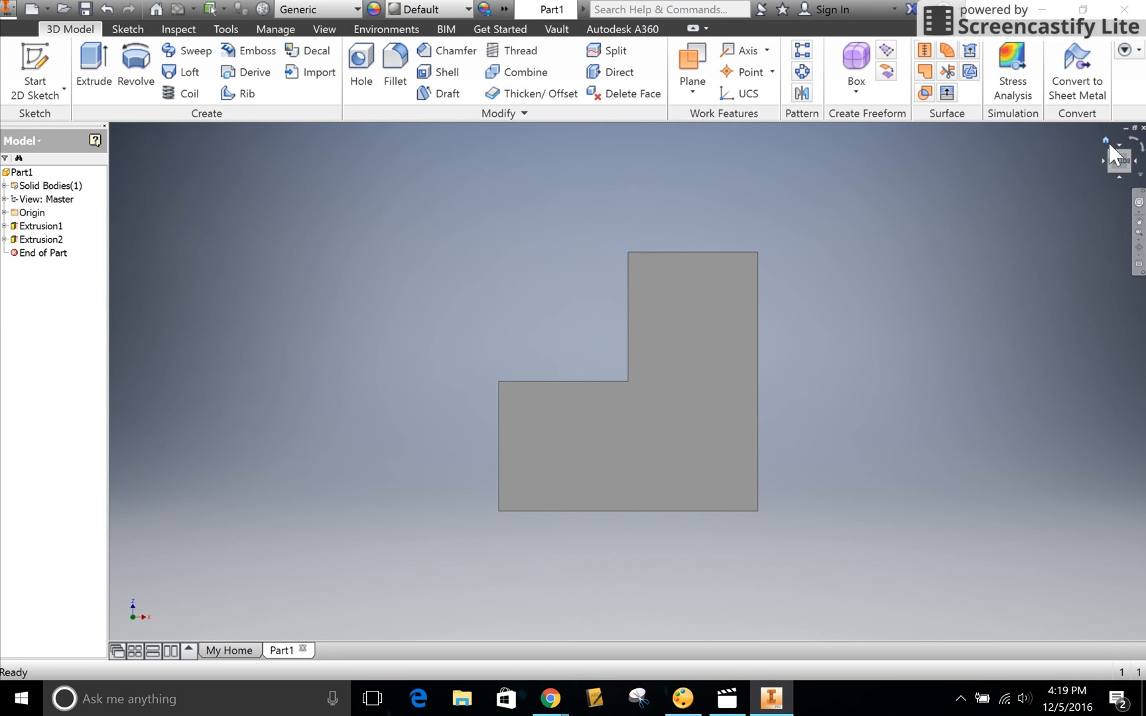
{"action": "left_click", "coordinate": [1107, 141]}
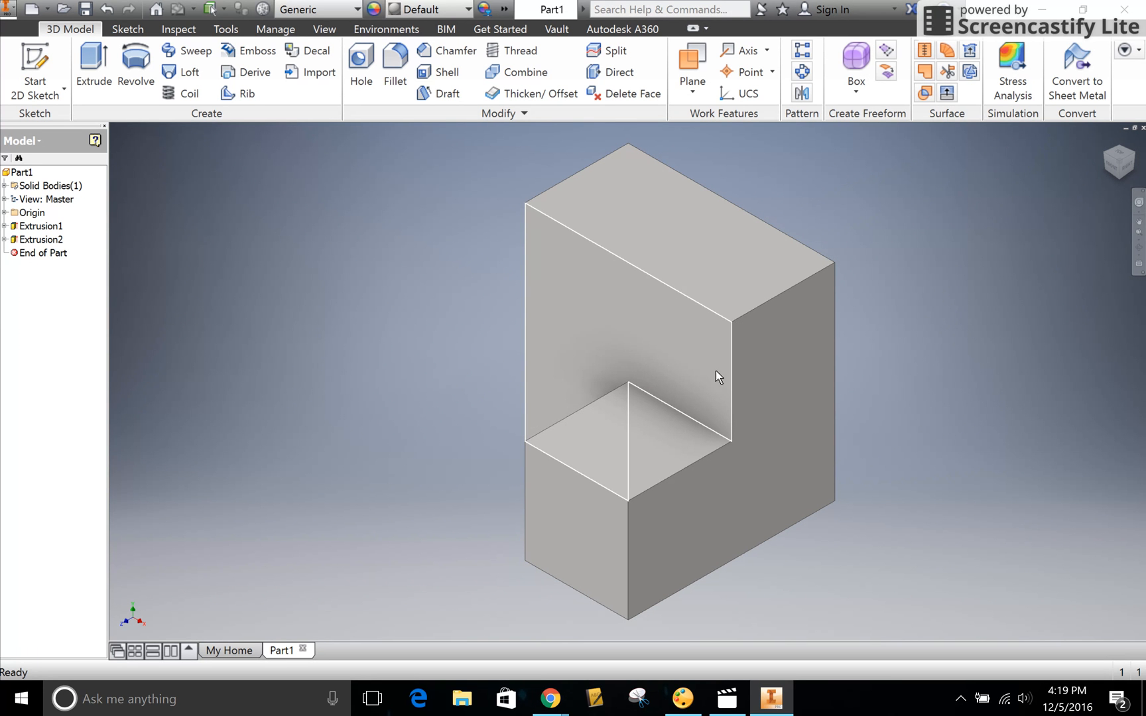
- Examine the block's step up close and its back by free rotation, and restore the home view
{"action": "key", "text": "F2"}
{"action": "left_click_drag", "start_coordinate": [666, 364], "coordinate": [689, 343]}
{"action": "middle_click_drag", "start_coordinate": [689, 343], "coordinate": [699, 347]}
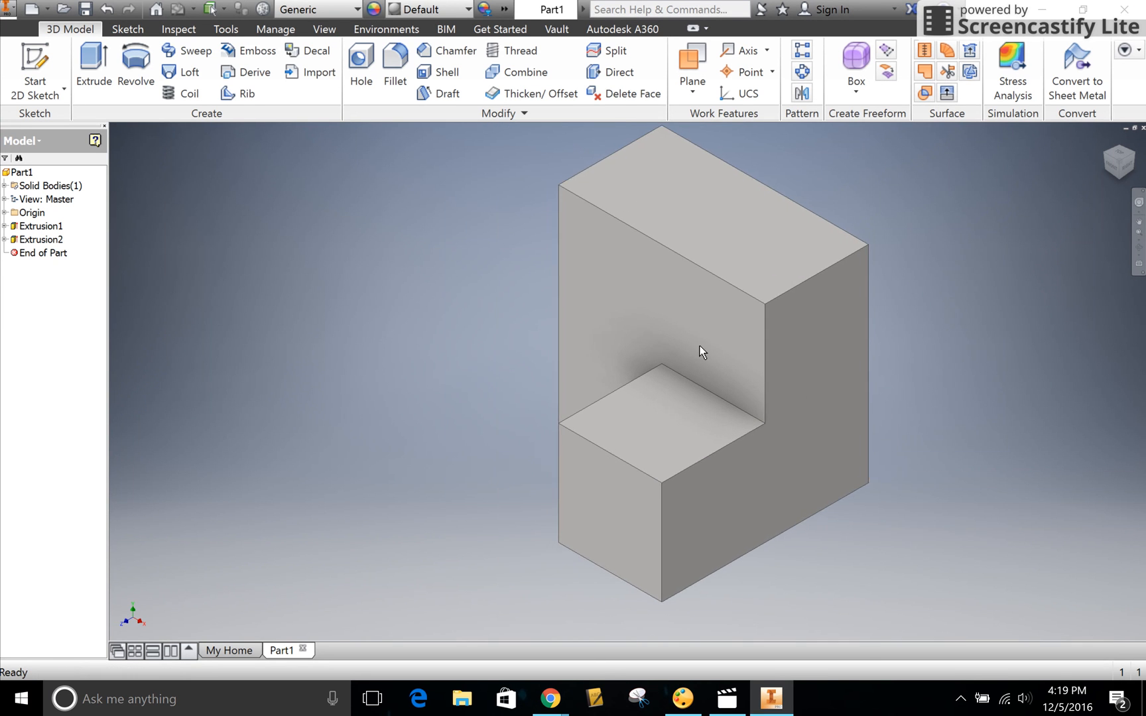
{"action": "scroll", "coordinate": [700, 347], "scroll_direction": "down", "scroll_amount": 3}
{"action": "scroll", "coordinate": [700, 347], "scroll_direction": "up", "scroll_amount": 2}
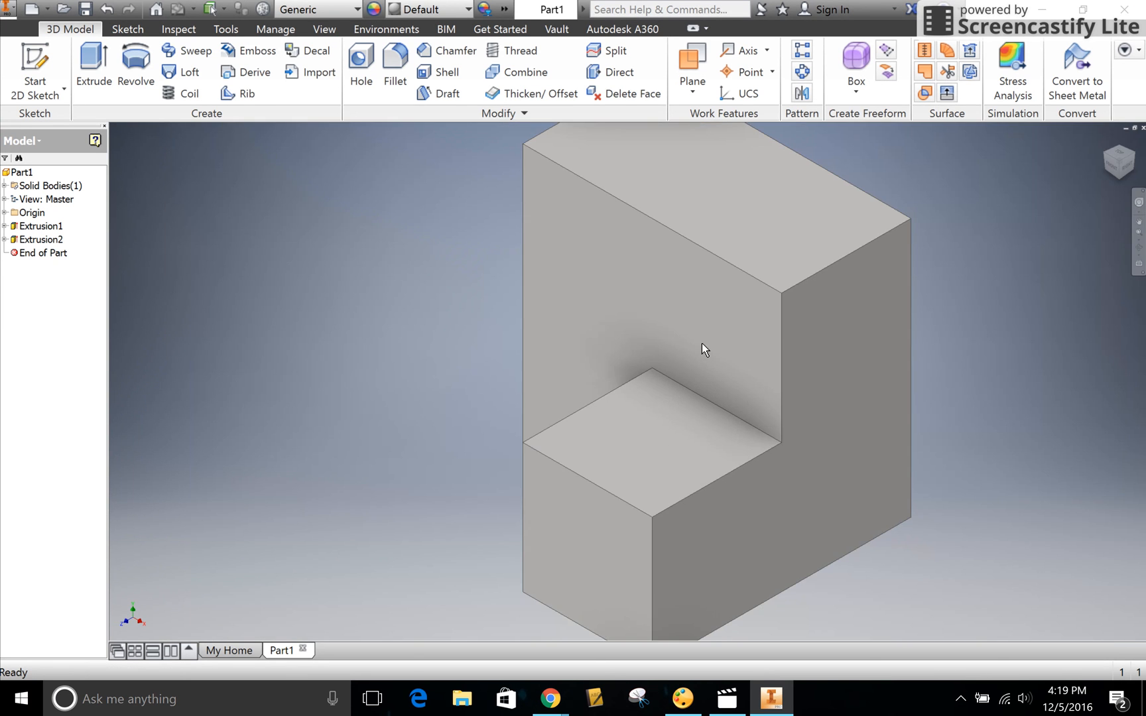
{"action": "scroll", "coordinate": [701, 343], "scroll_direction": "up", "scroll_amount": 2}
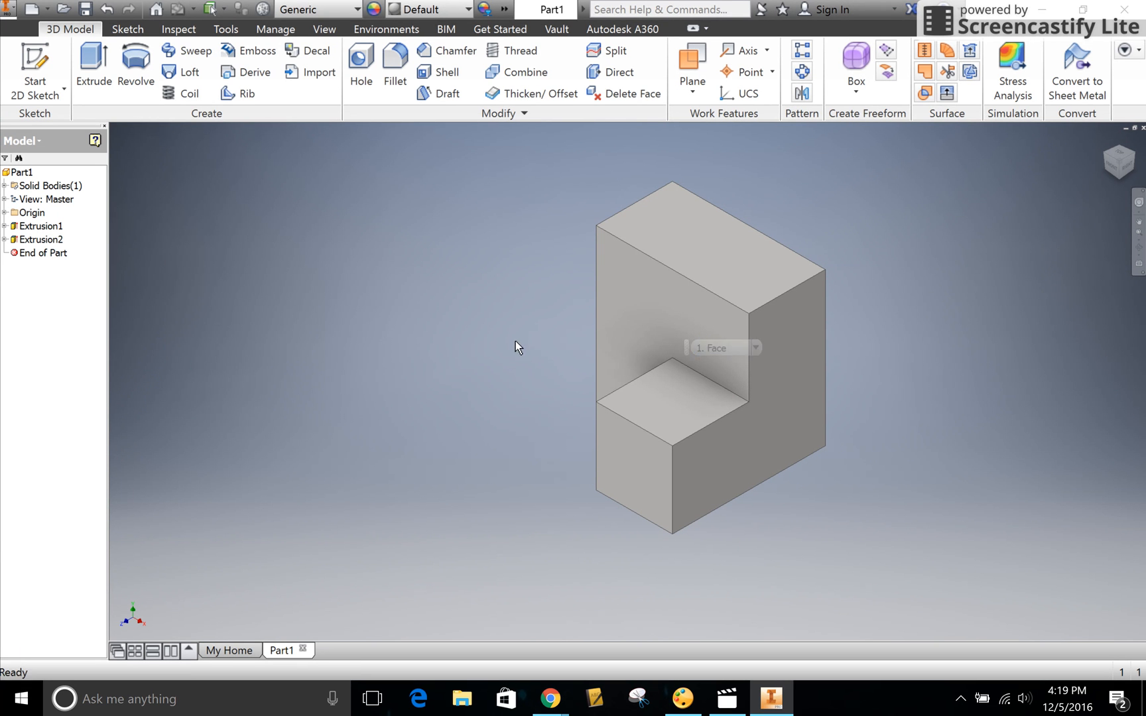
{"action": "middle_click_drag", "start_coordinate": [673, 349], "coordinate": [723, 409], "text": "shift"}
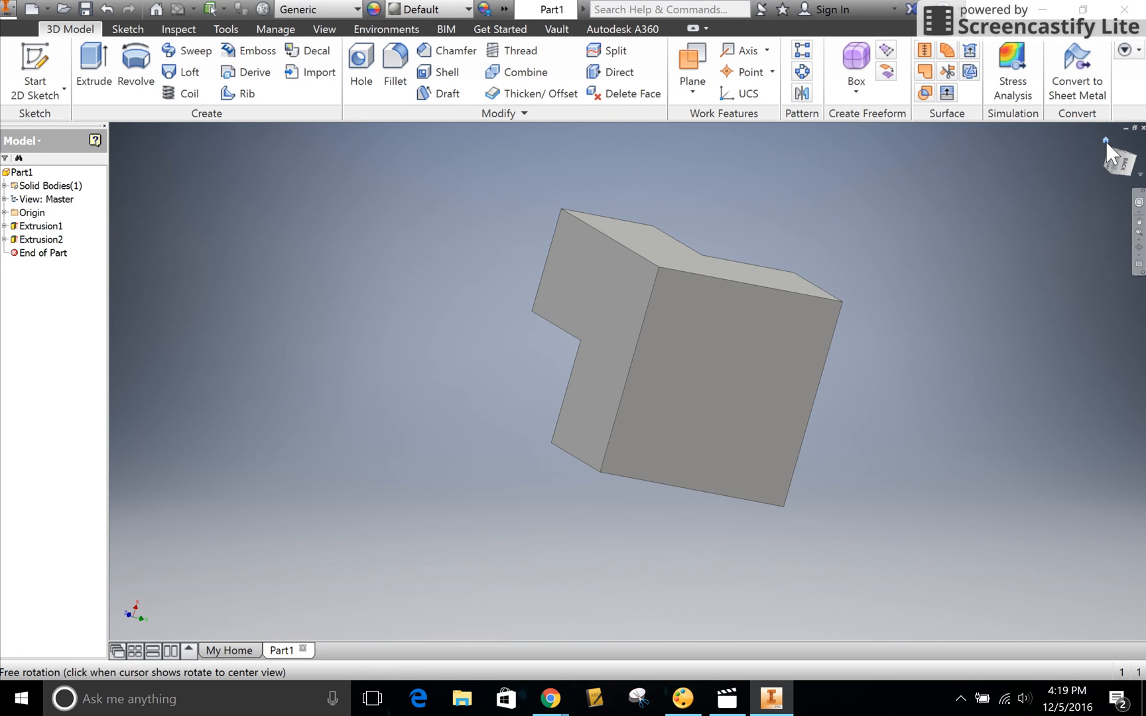
{"action": "left_click", "coordinate": [1104, 139]}
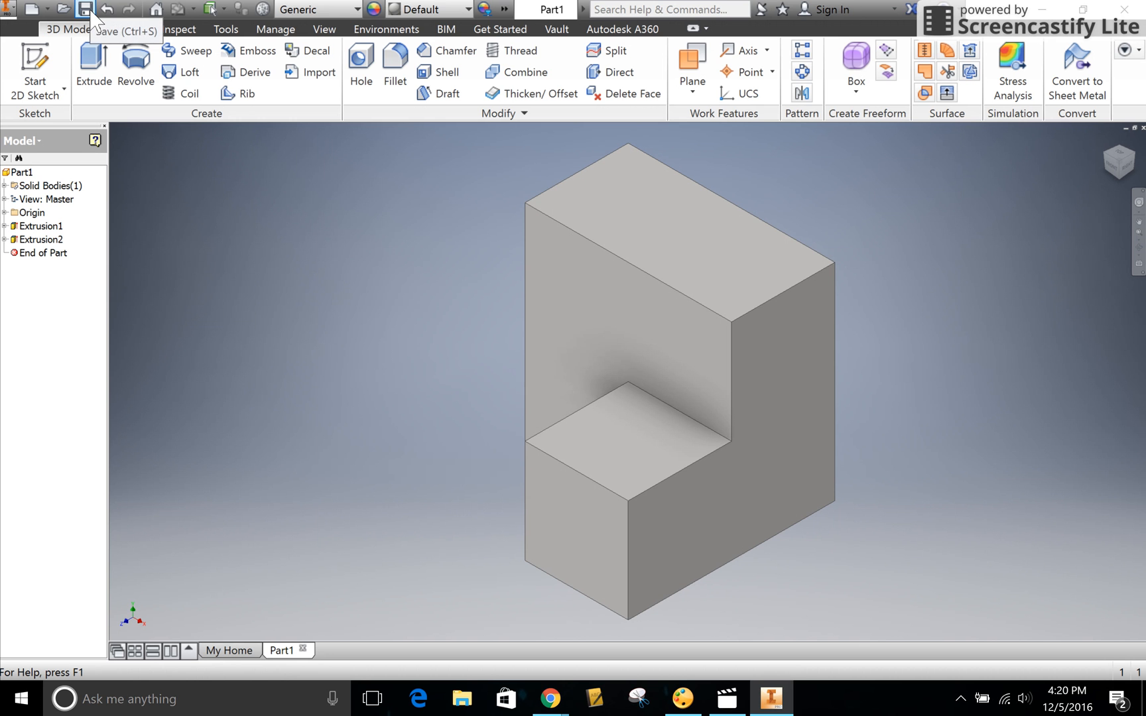
- Save the part as "video part" in the PLAYGROUND folder as an Autodesk Inventor part file
{"action": "key", "text": "super+plus"}
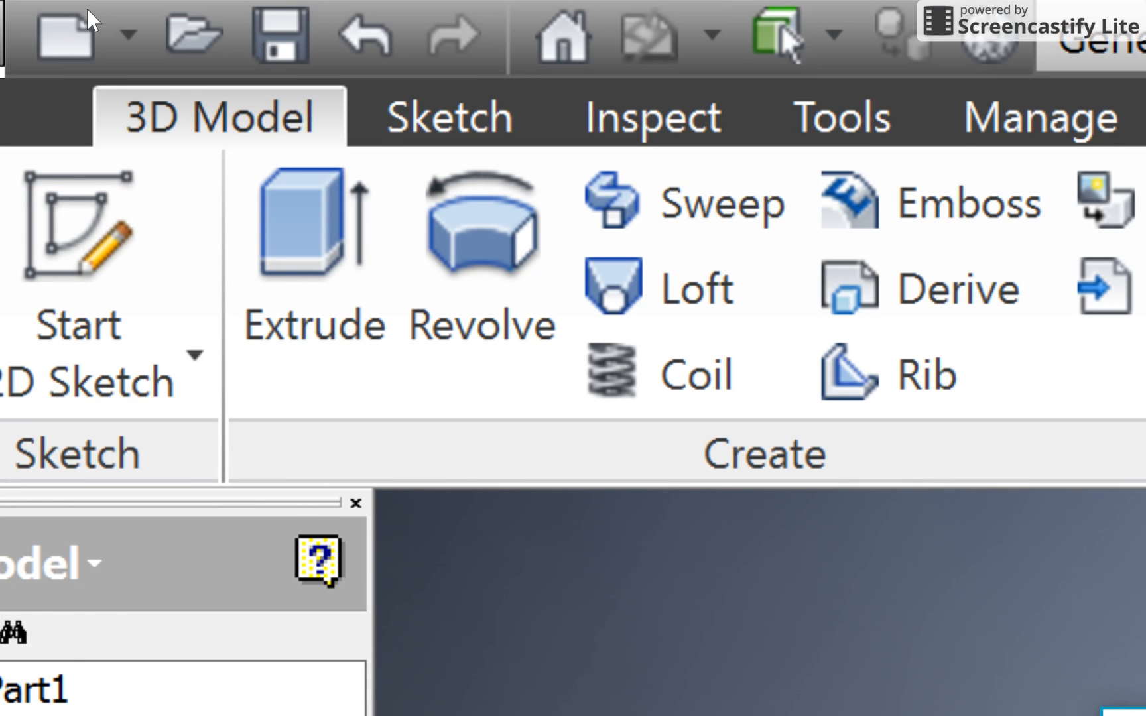
{"action": "key", "text": "super+Escape"}
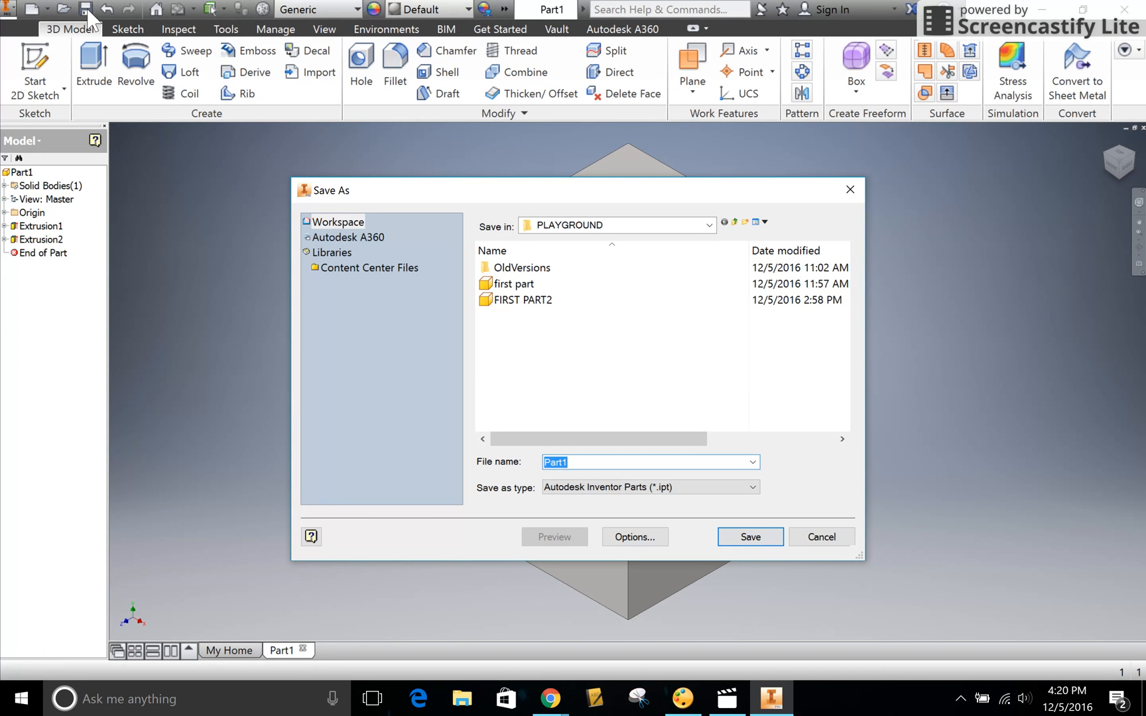
{"action": "type", "text": "video p"}
{"action": "left_click", "coordinate": [743, 538]}
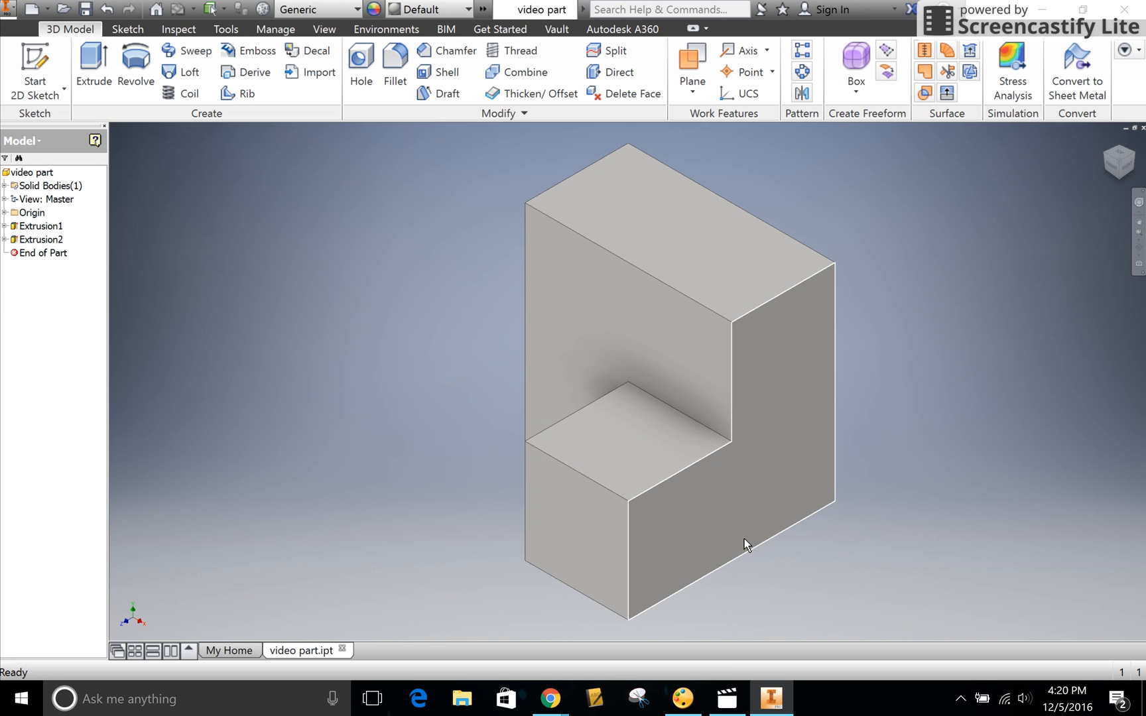
{"action": "mouse_move", "coordinate": [744, 538]}
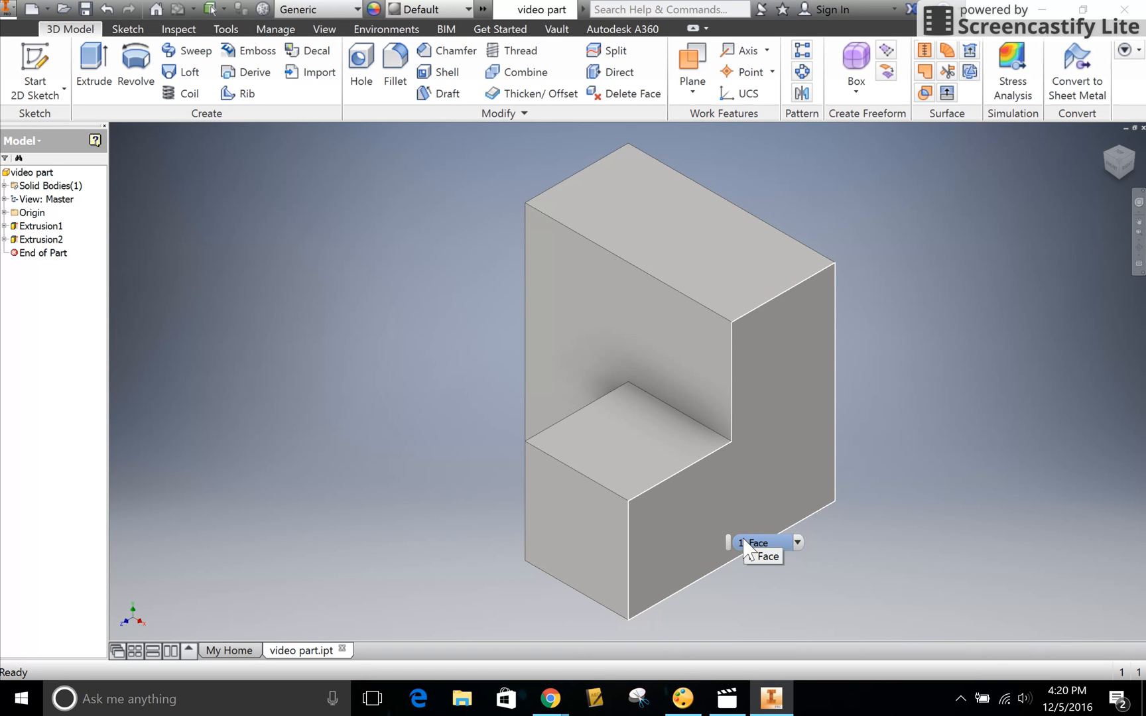